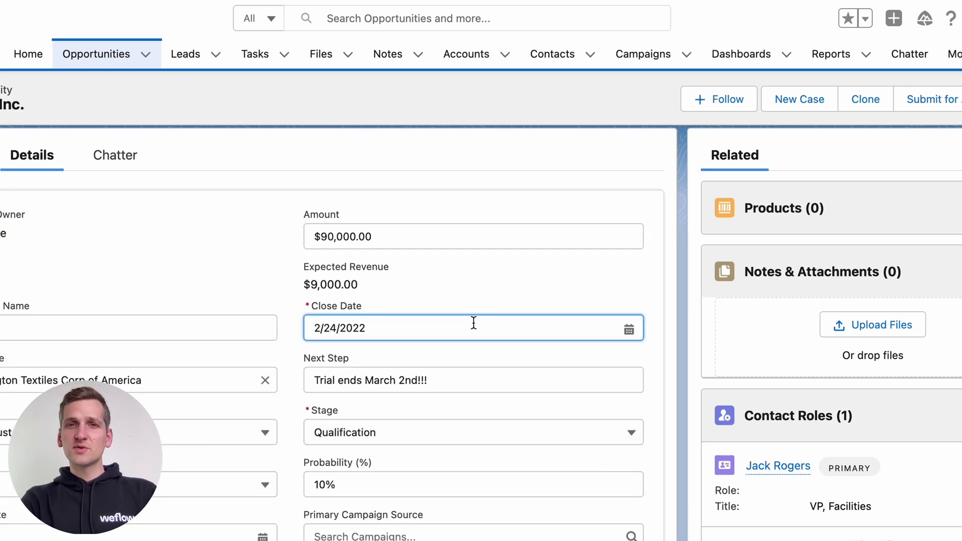
# Open the opportunity's Close Date picker, showing February 2022 with 2/24/2022 marked
pyautogui.click(459, 241)
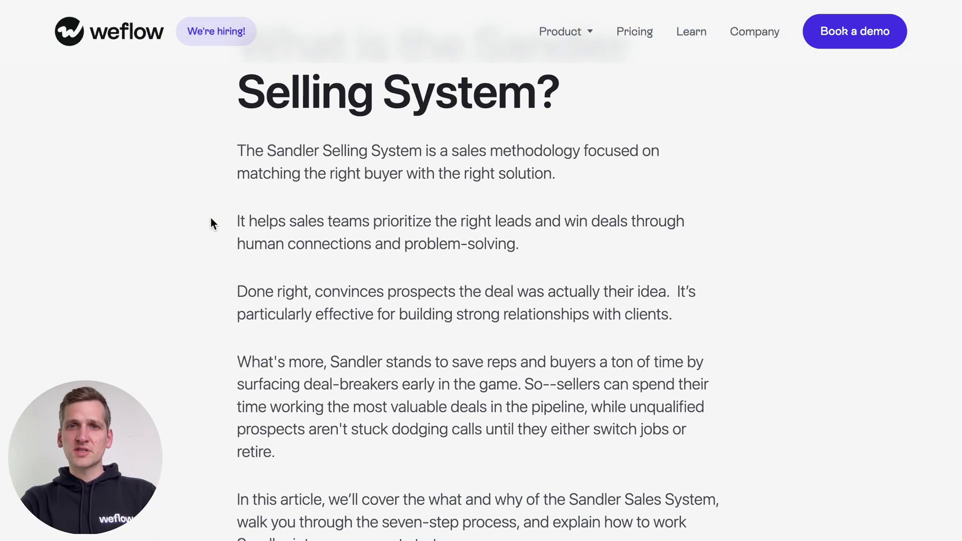
# Scroll the Weflow blog down to the MEDDPICC article's eight qualification steps
pyautogui.scroll(1, 210, 218)
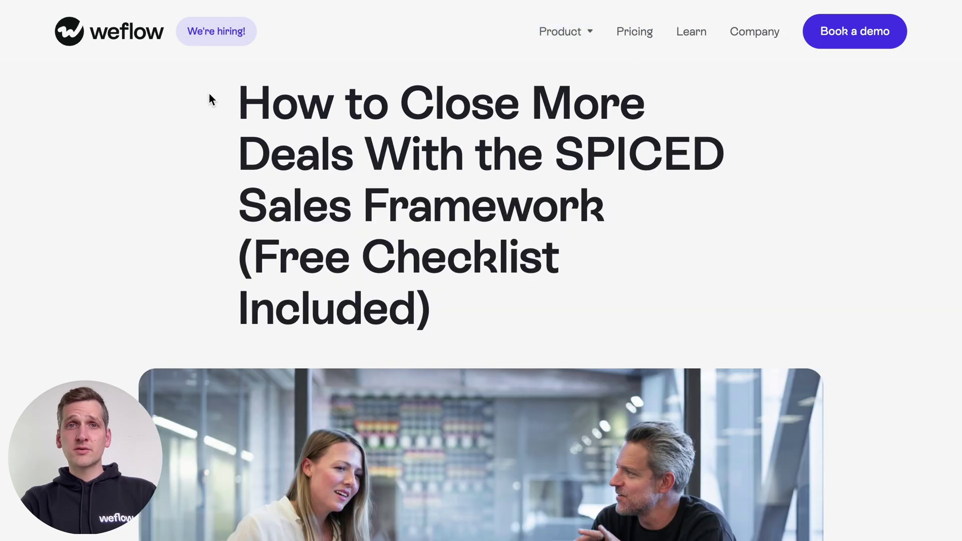
pyautogui.scroll(-8, 141, 212)
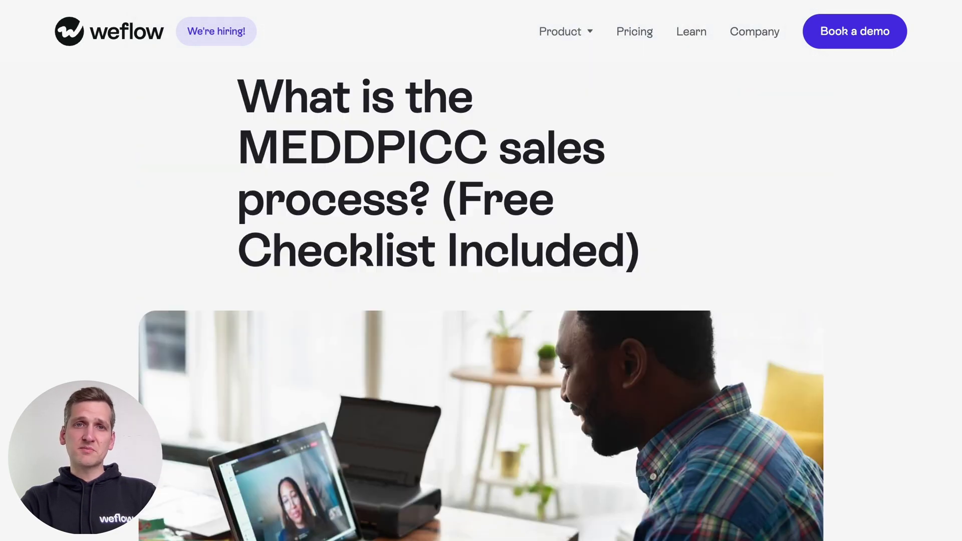
pyautogui.scroll(-15, 496, 206)
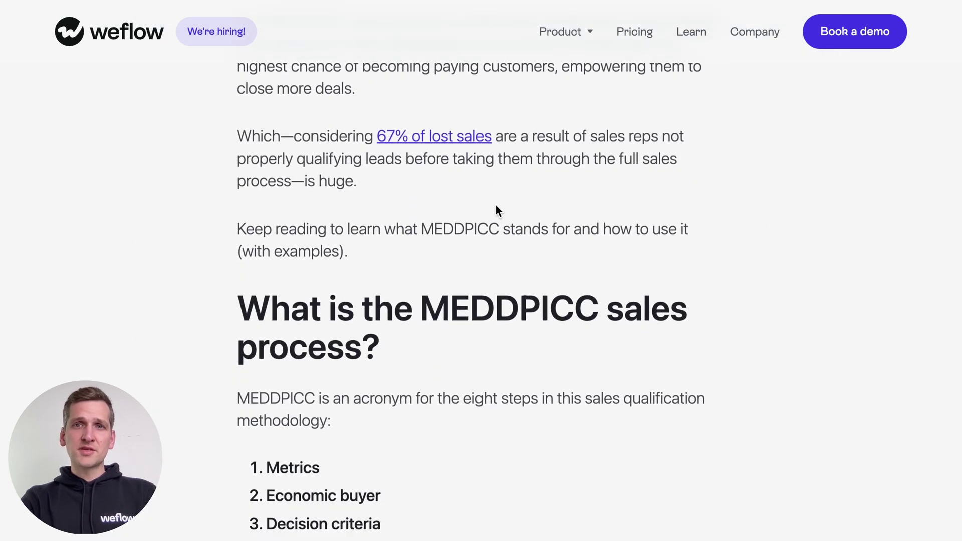
pyautogui.scroll(-2, 496, 210)
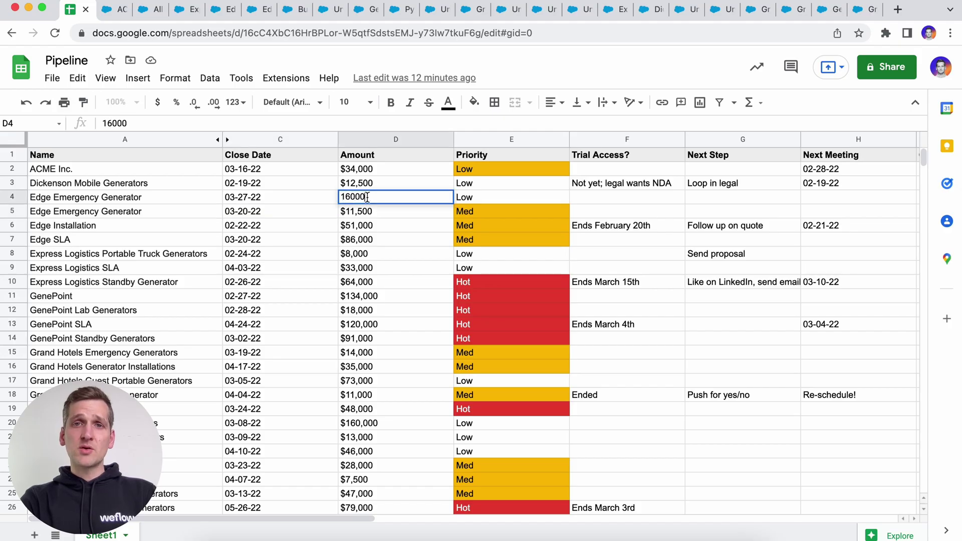
pyautogui.doubleClick(368, 197)
# Set Edge Emergency Generator's amount to 17,000 and its Trial Access to 'Not sure'
pyautogui.write('17')
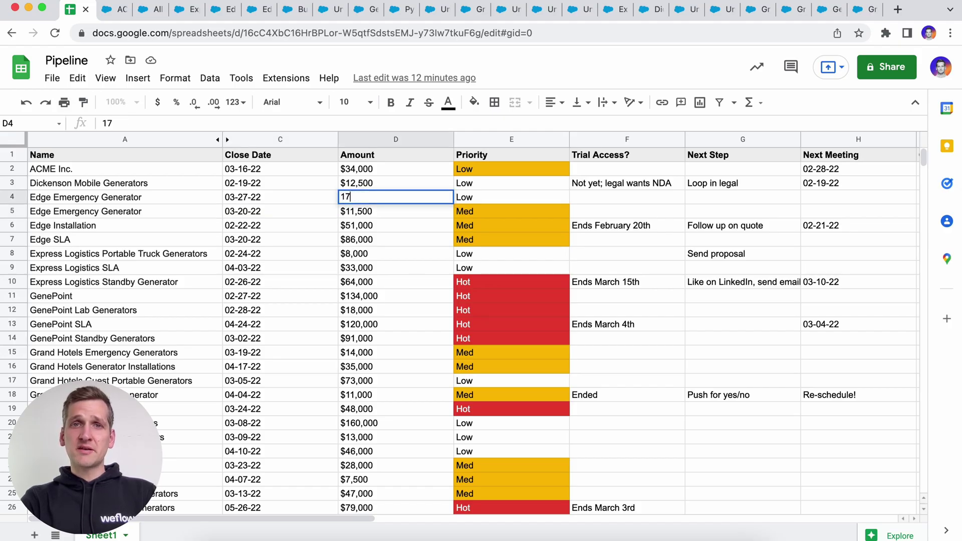
pyautogui.write(',000')
pyautogui.press('Return')
pyautogui.click(597, 197)
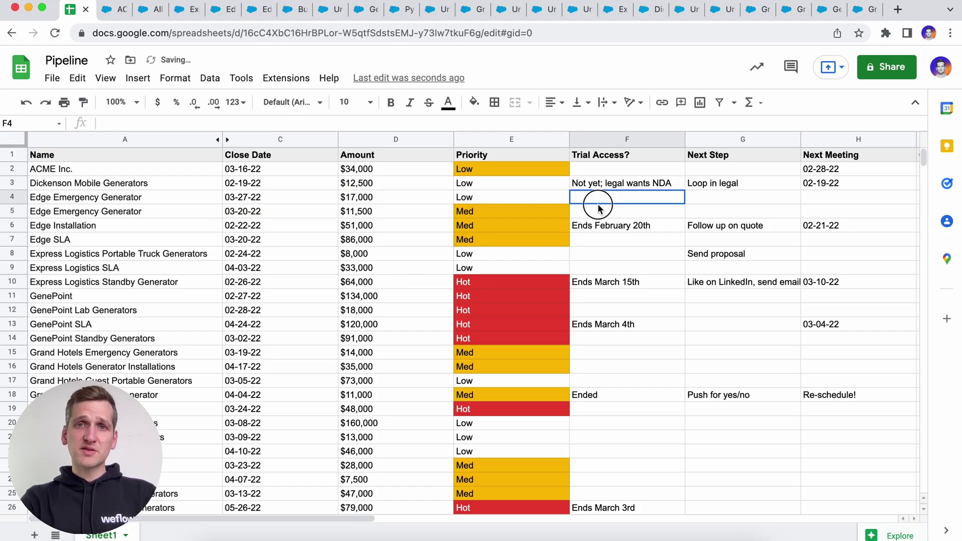
pyautogui.write('Not sure')
pyautogui.press('Return')
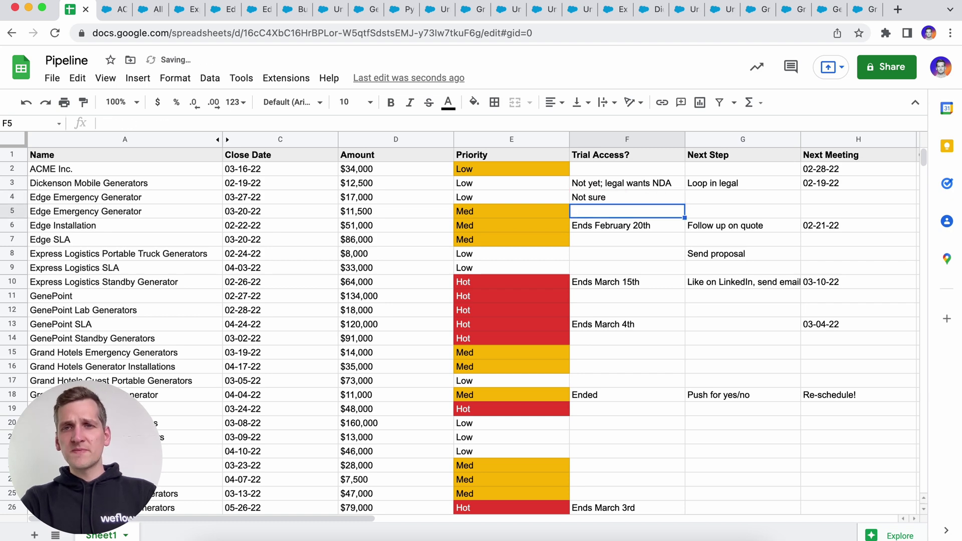
pyautogui.click(591, 199)
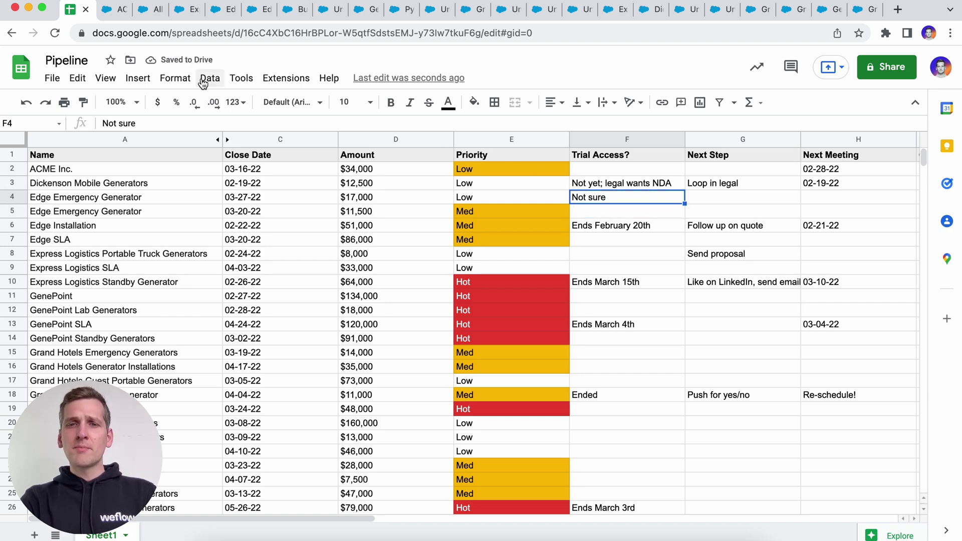
# Browse the opportunity tabs from Express Logistics through Burlington Textiles to ACME Inc
pyautogui.click(153, 14)
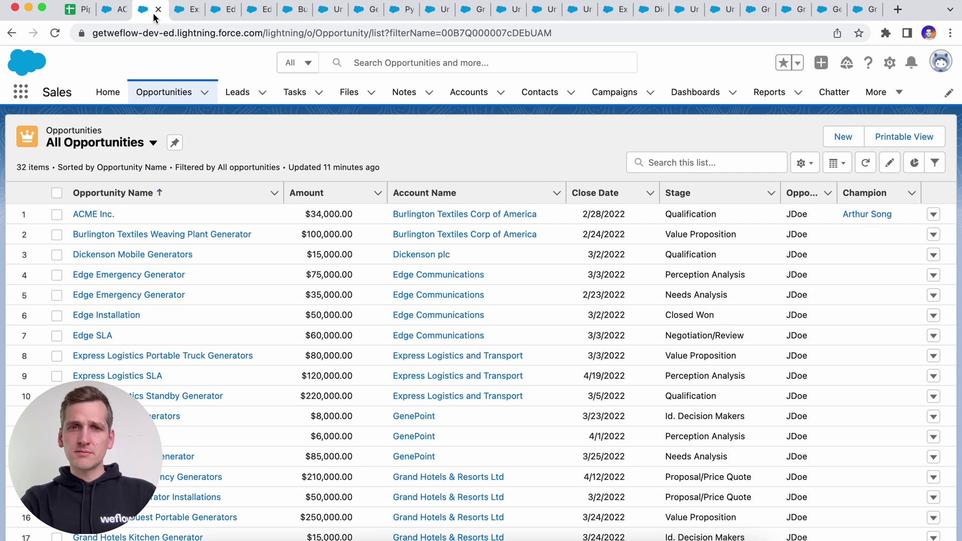
pyautogui.click(188, 14)
pyautogui.click(223, 15)
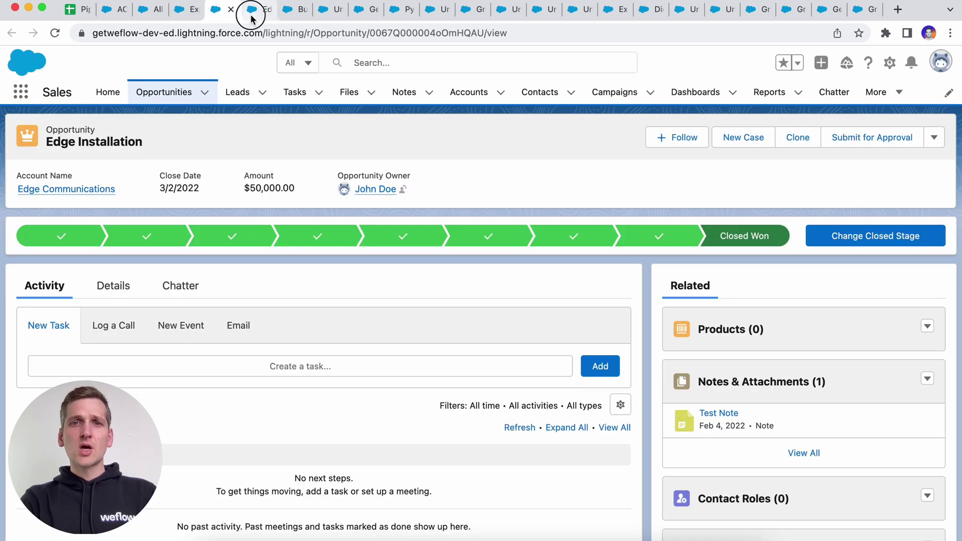
pyautogui.click(252, 15)
pyautogui.click(292, 15)
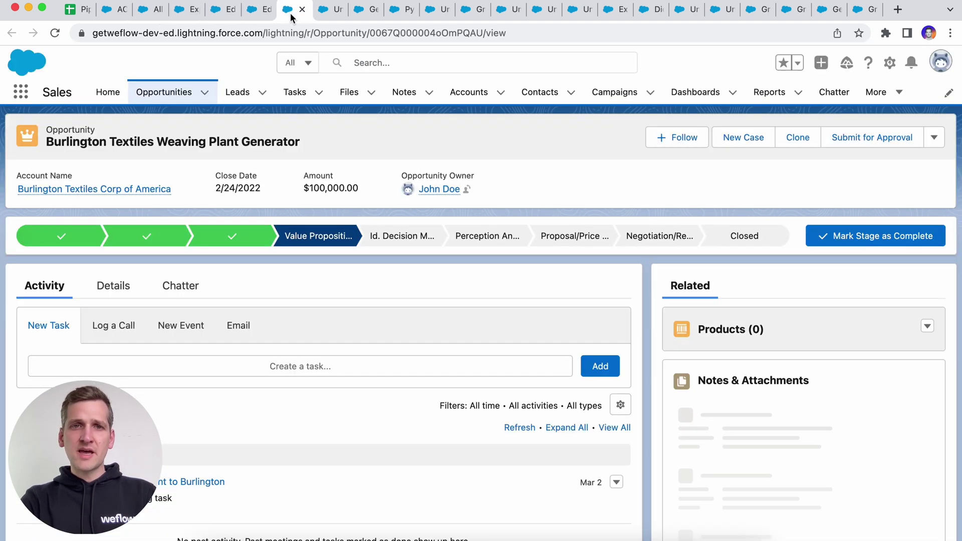
pyautogui.click(109, 17)
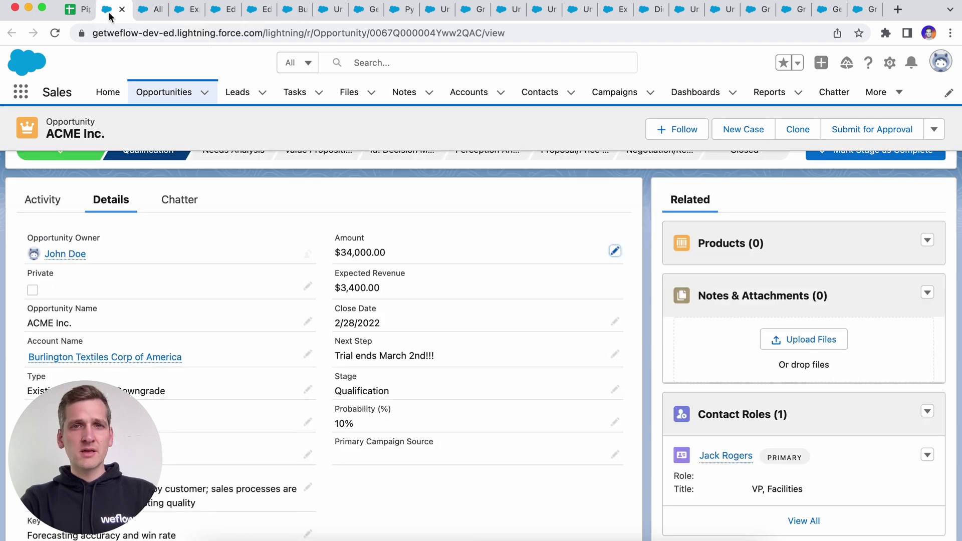
pyautogui.click(155, 10)
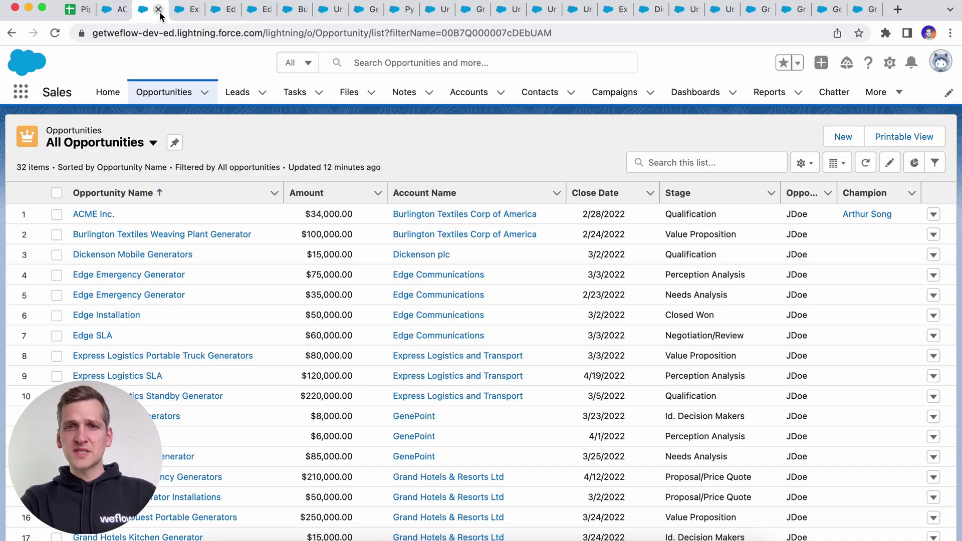
# Inline-edit and save ACME Inc.'s Amount, then open its classic edit form
pyautogui.doubleClick(340, 213)
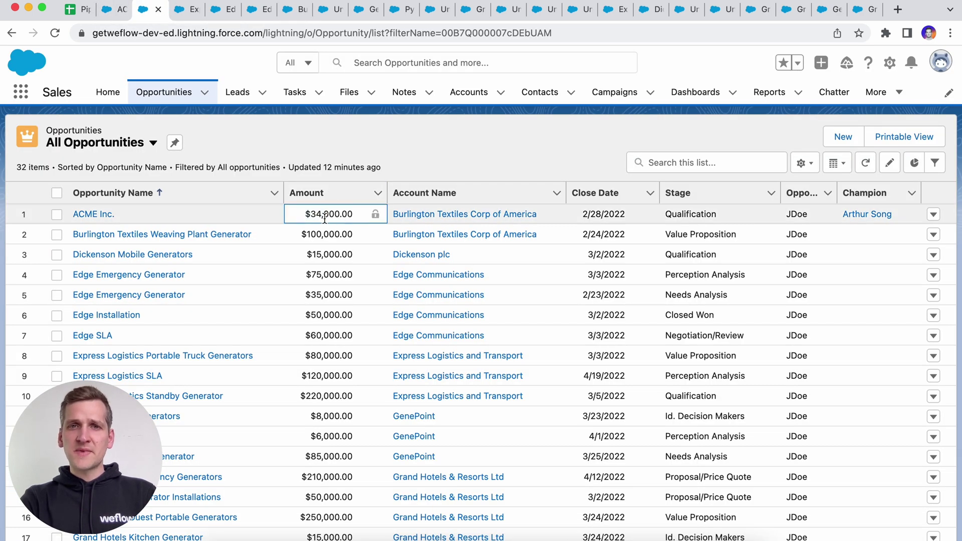
pyautogui.click(369, 233)
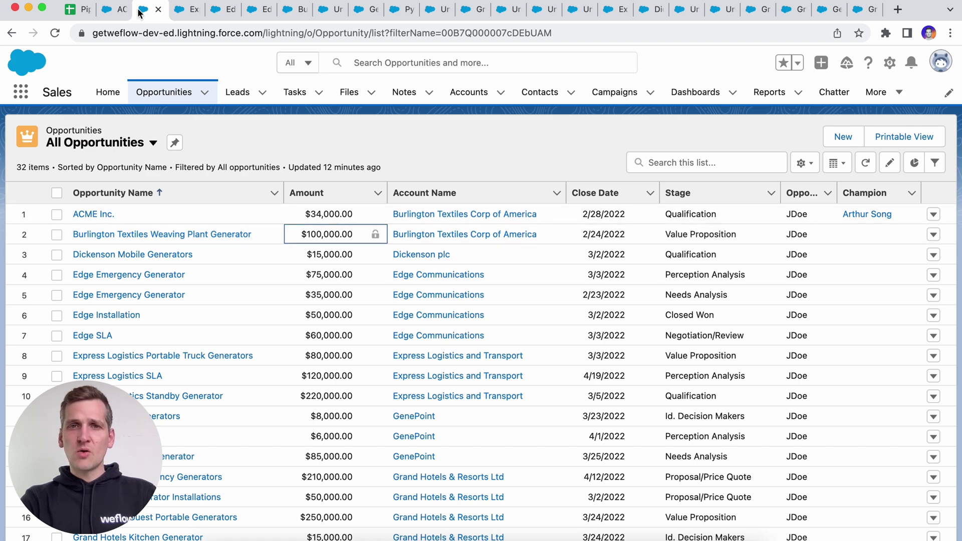
pyautogui.click(116, 15)
pyautogui.click(613, 251)
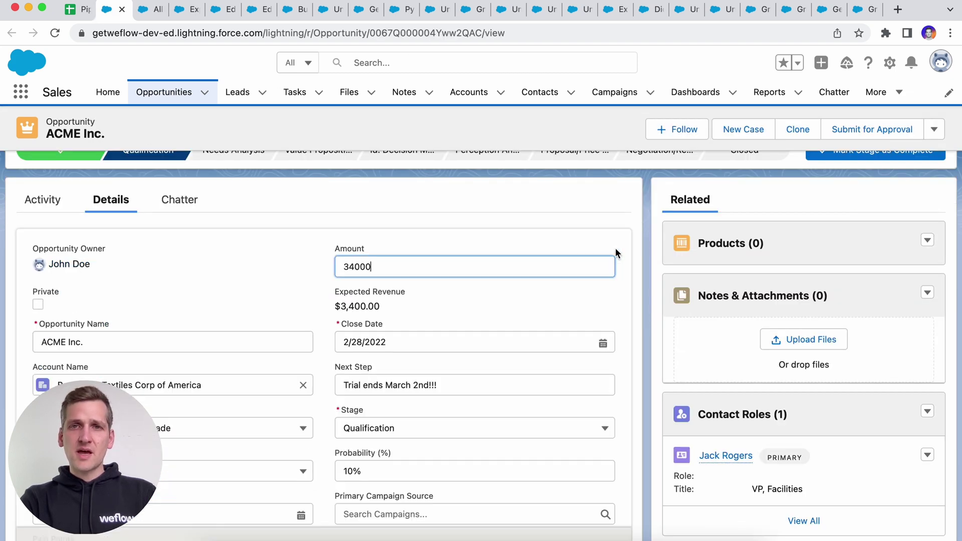
pyautogui.click(349, 528)
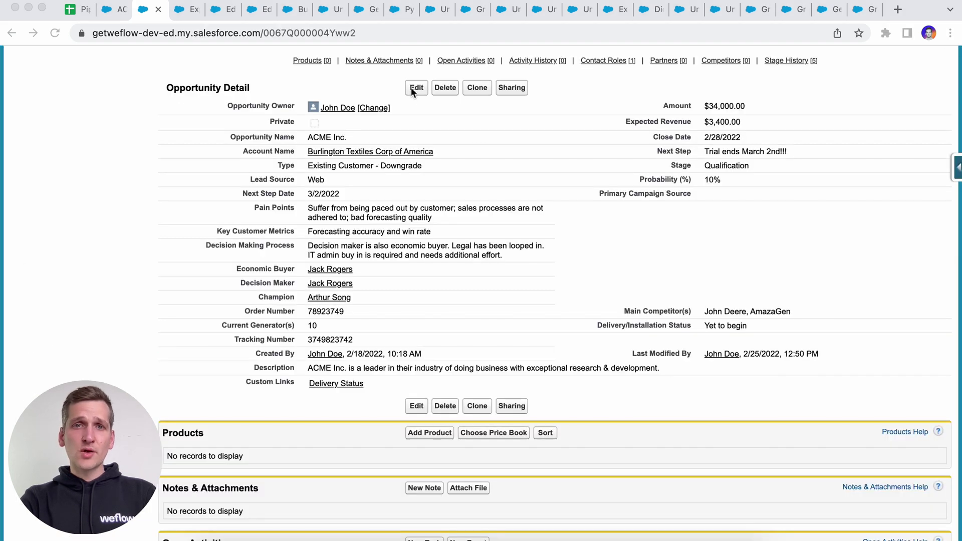
pyautogui.click(412, 88)
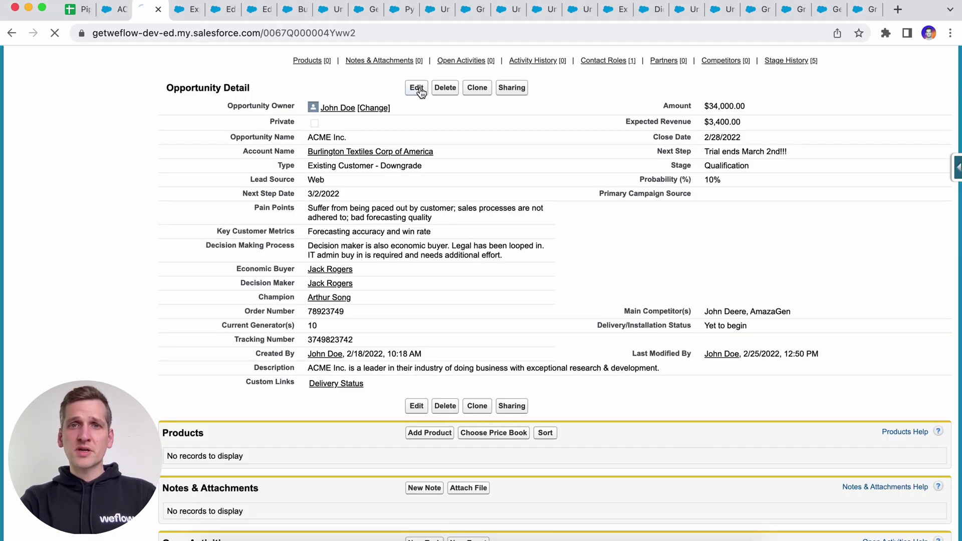
pyautogui.click(330, 269)
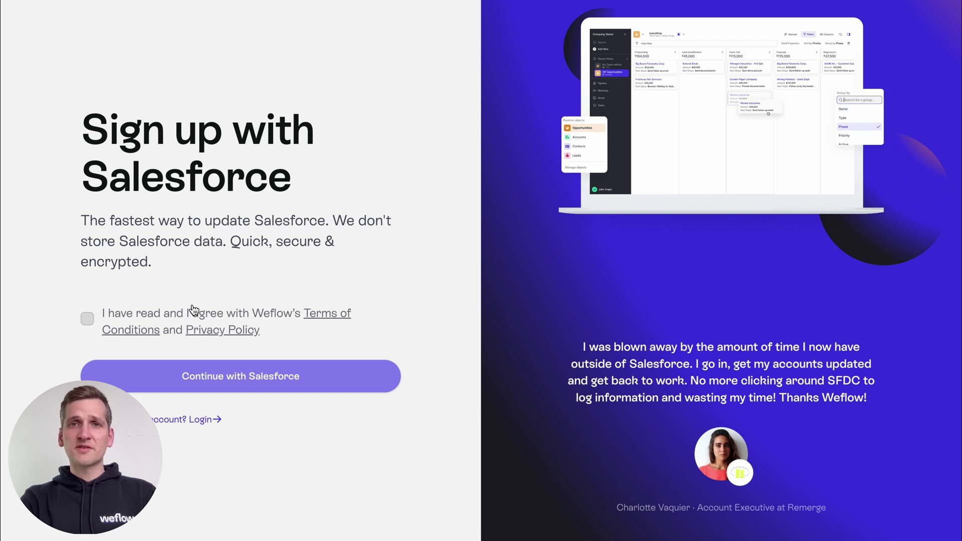
# Accept the terms, then set row 1's account to Burlington Textiles Corp of America, closing Oct 19
pyautogui.click(194, 313)
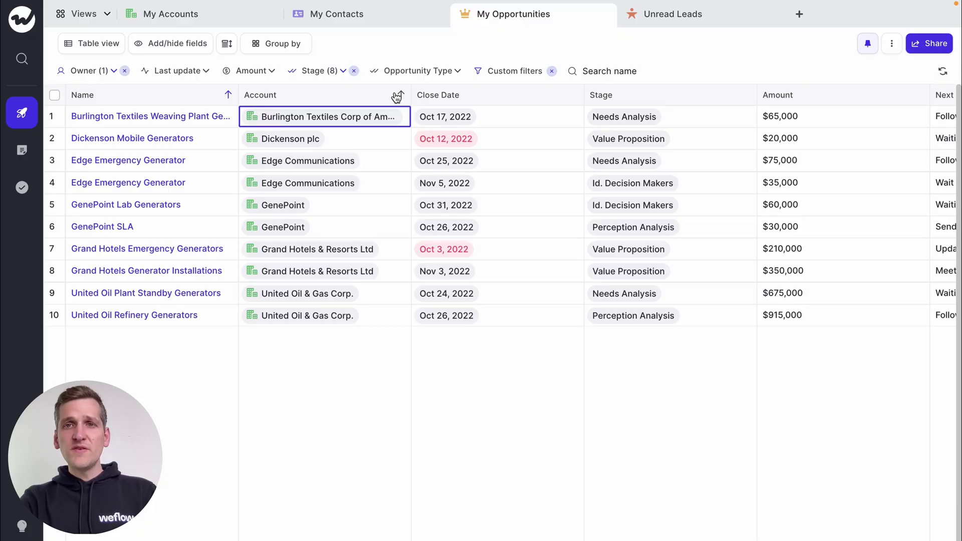
pyautogui.click(407, 119)
pyautogui.write('Bur')
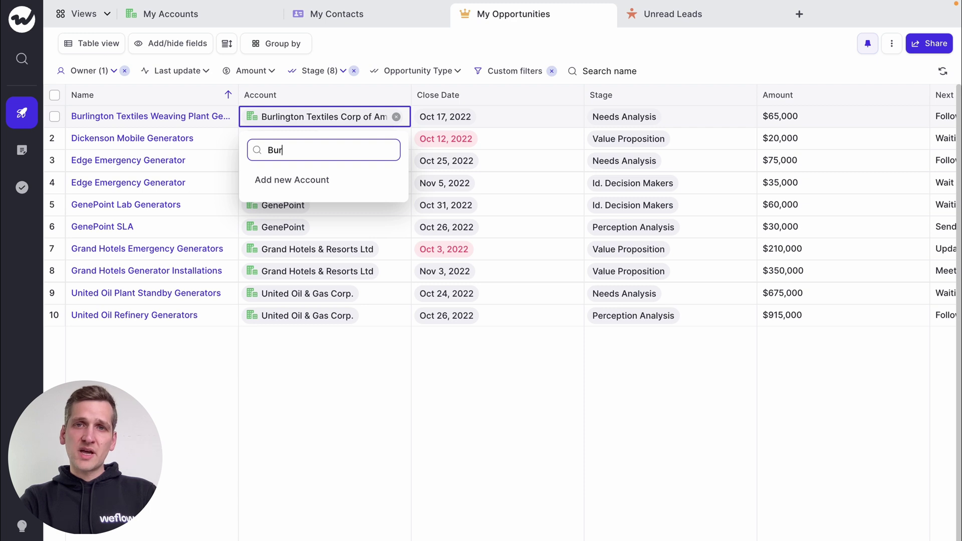
pyautogui.click(337, 182)
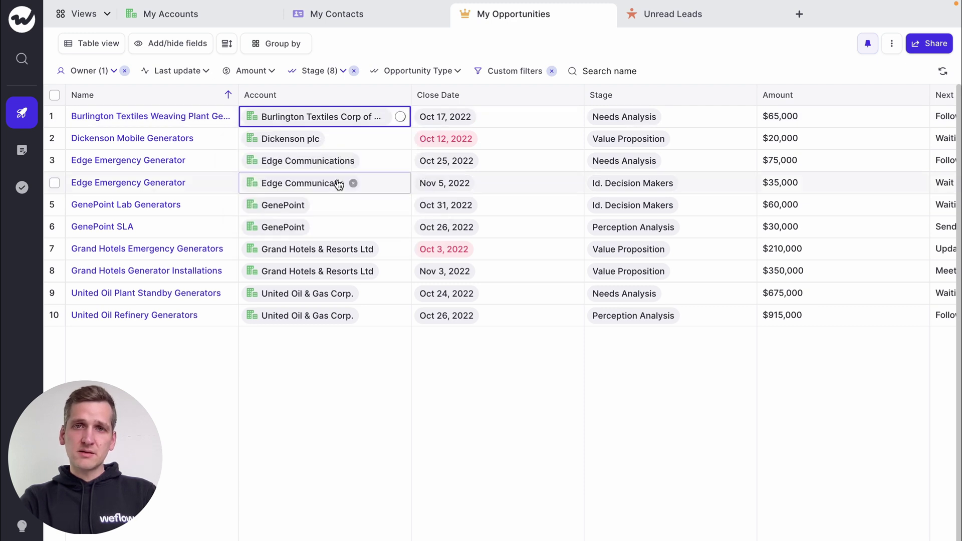
pyautogui.click(492, 112)
pyautogui.click(496, 271)
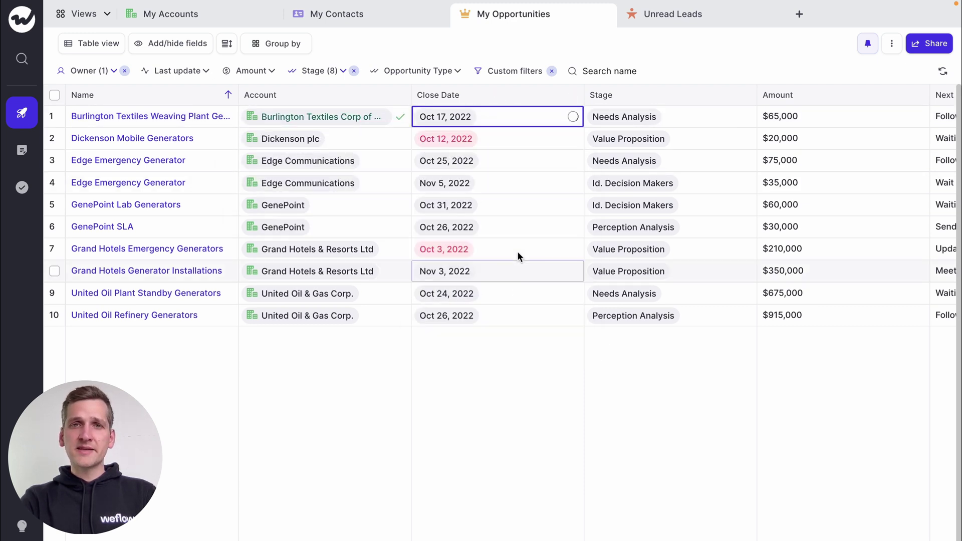
# Set row 1's stage to Id. Decision Makers, amount to $80,000, and update its next step
pyautogui.click(661, 120)
pyautogui.click(633, 315)
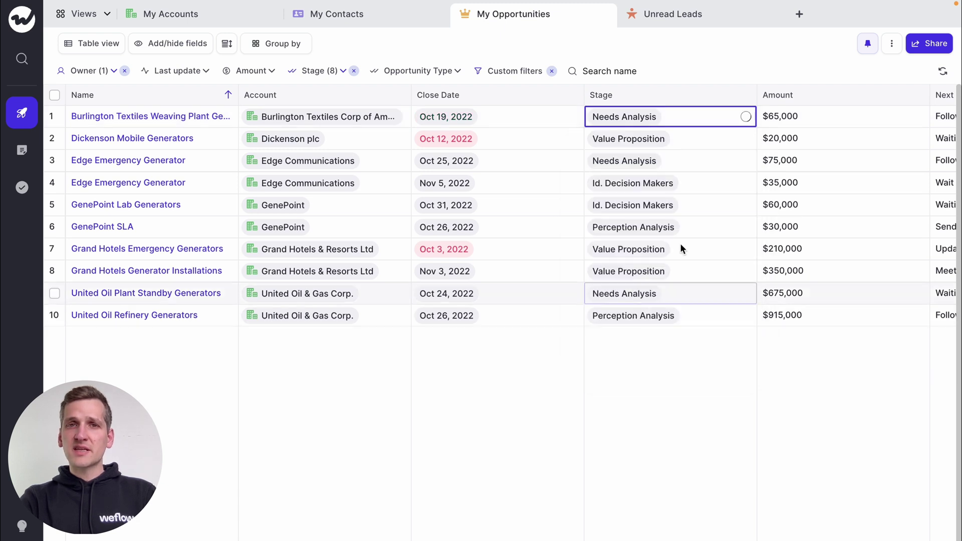
pyautogui.hscroll(3, 721, 199)
pyautogui.click(687, 120)
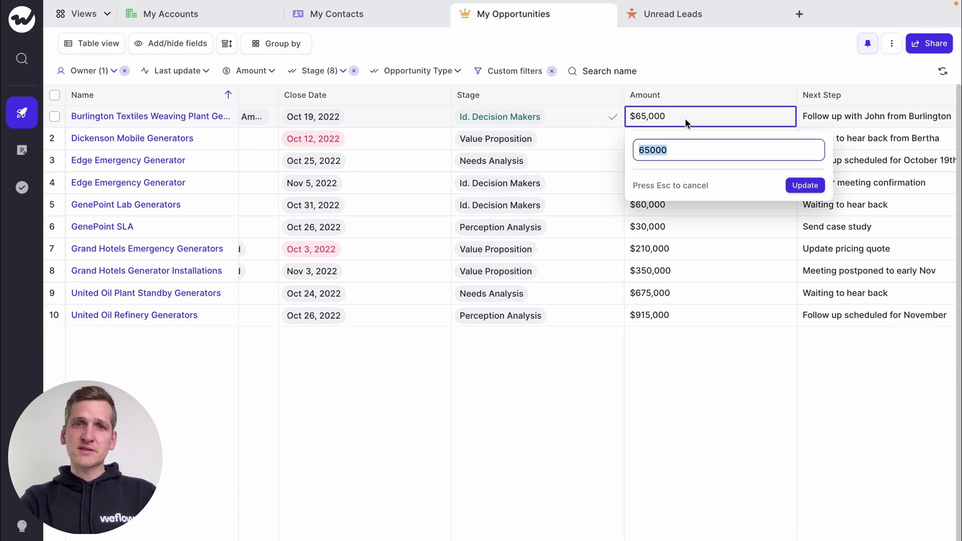
pyautogui.write('800')
pyautogui.press('Return')
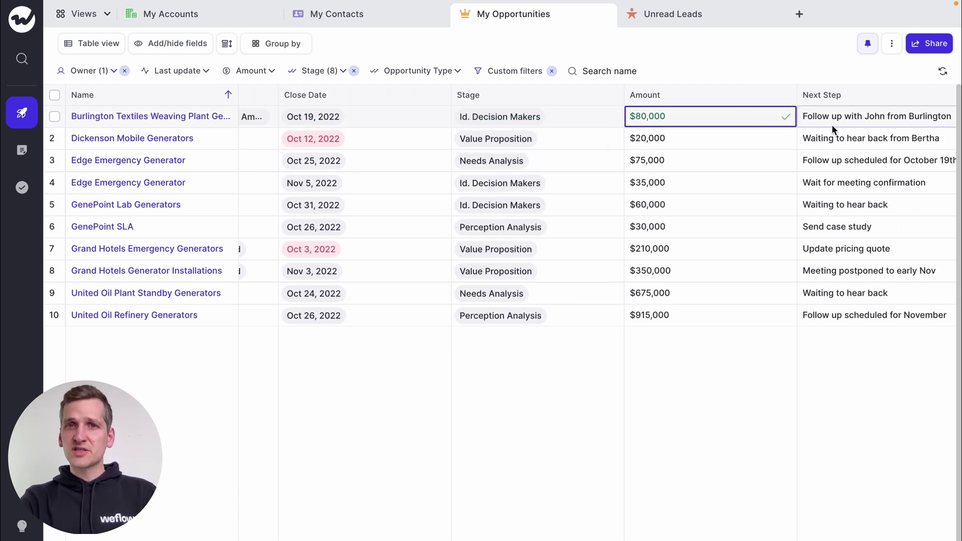
pyautogui.click(836, 126)
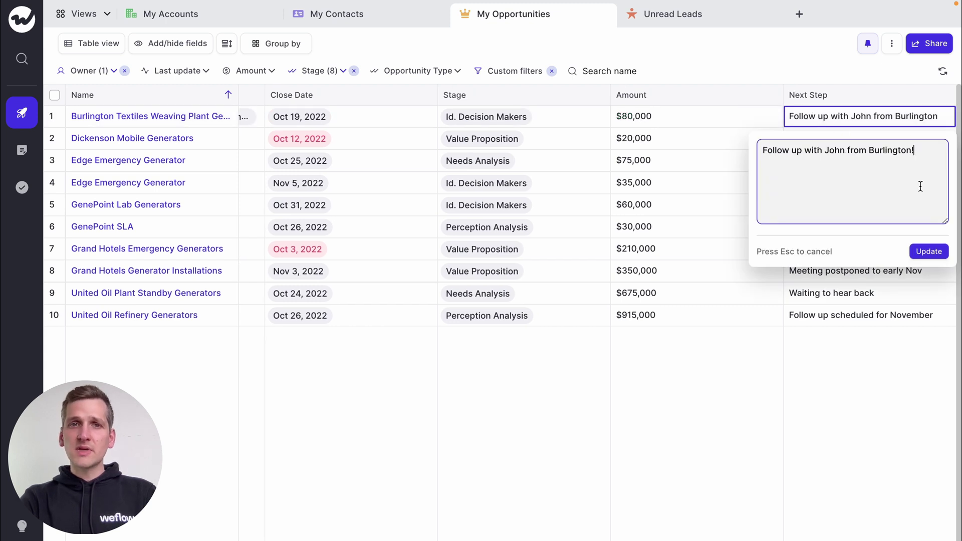
pyautogui.click(928, 252)
# Set Dickenson Mobile Generators' close date to Oct 19, 2022
pyautogui.hscroll(-5, 472, 169)
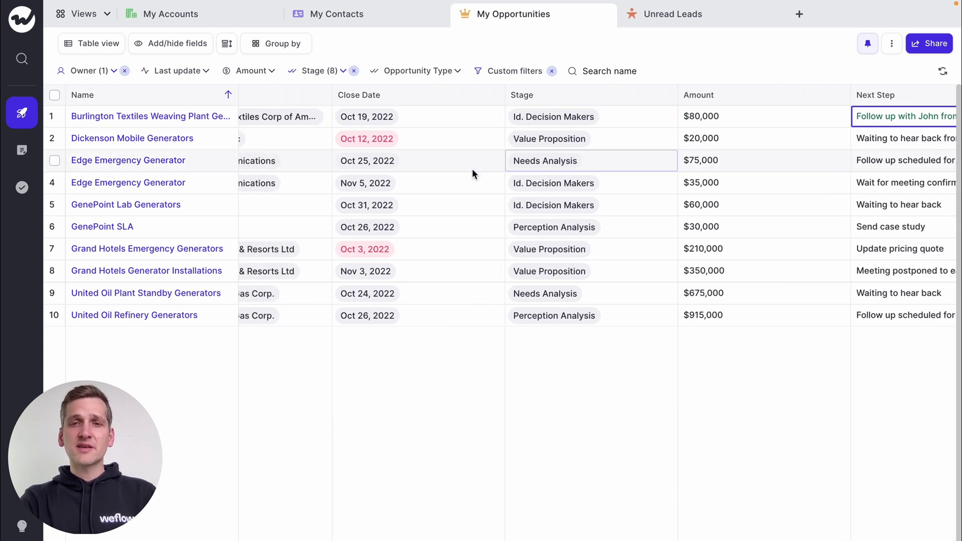
pyautogui.click(477, 136)
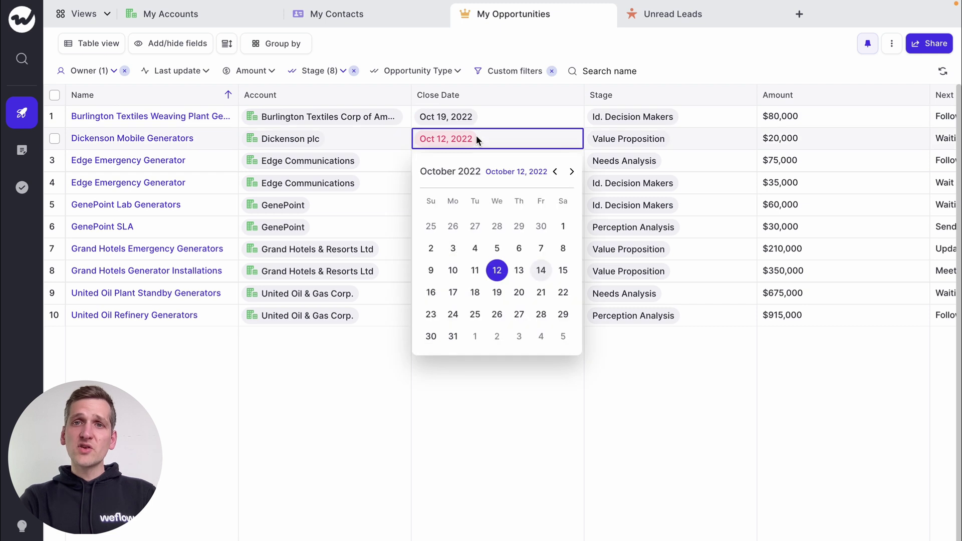
pyautogui.click(498, 293)
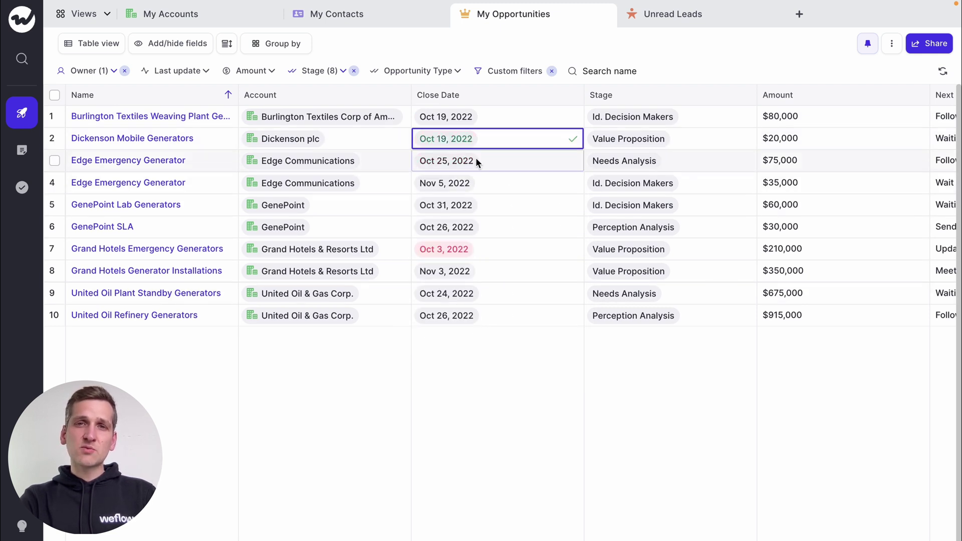
pyautogui.click(516, 72)
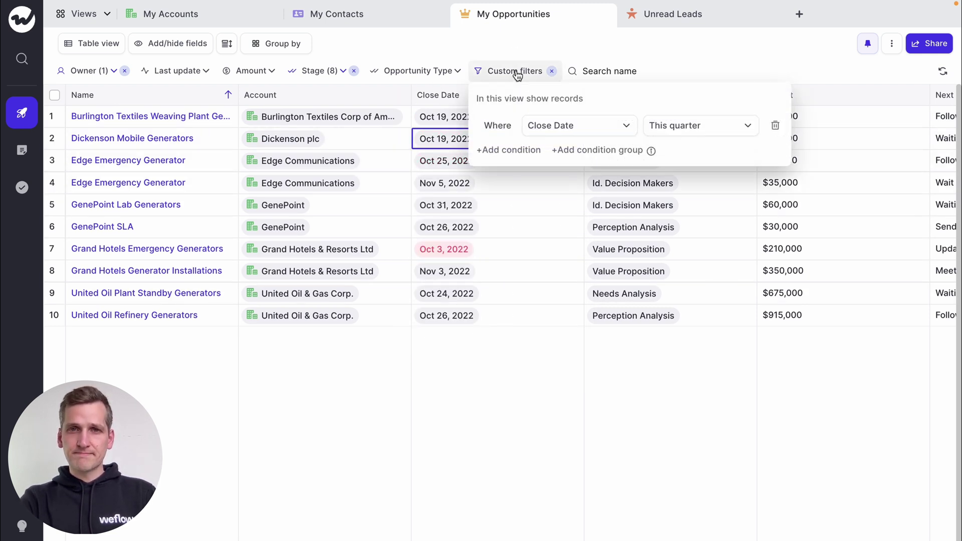
# Close the custom filters and start a new field template from Burlington Textiles' side panel
pyautogui.click(681, 66)
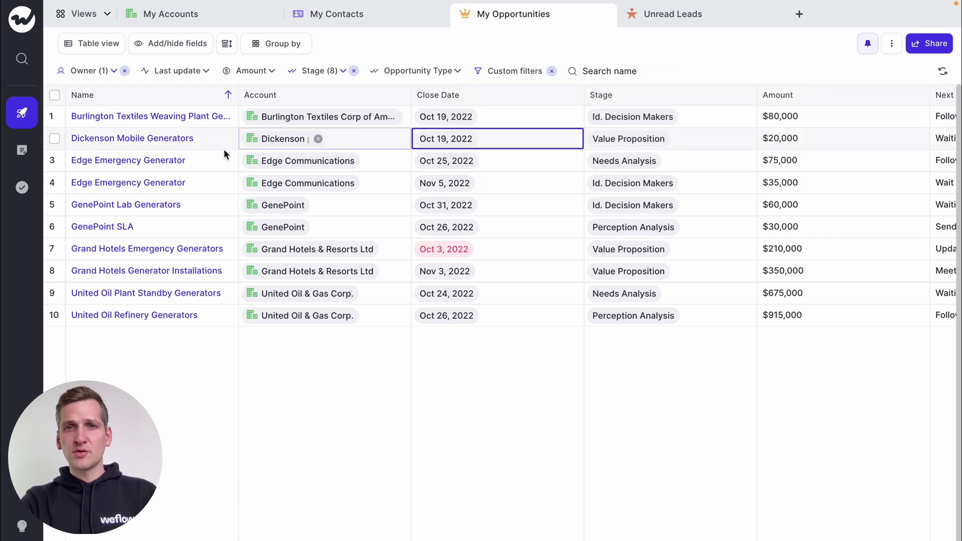
pyautogui.click(121, 119)
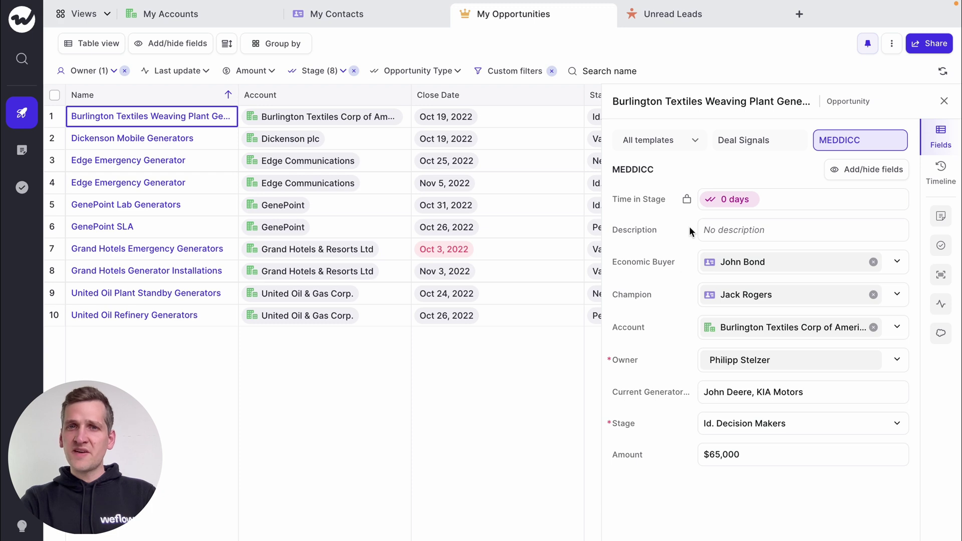
pyautogui.click(690, 150)
pyautogui.click(657, 347)
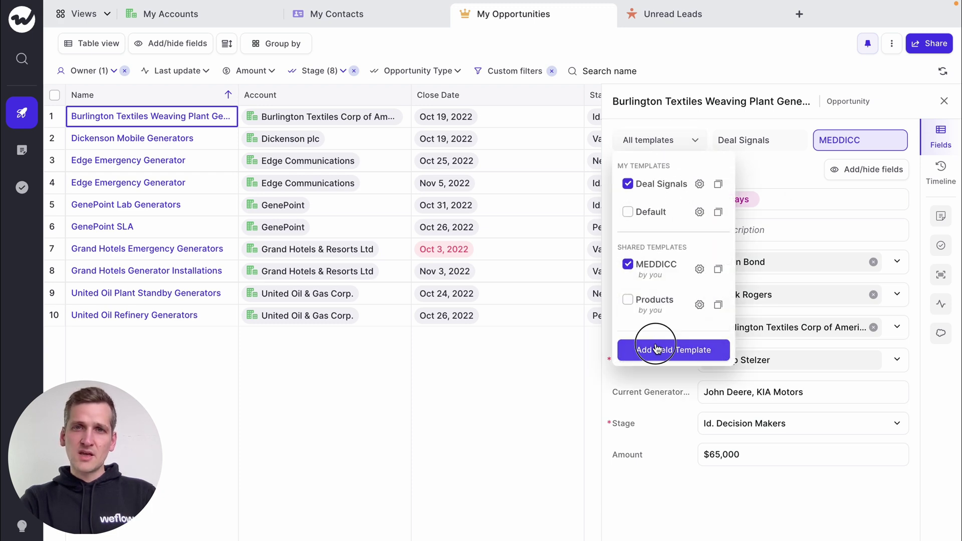
# Toggle Account, Amount and Campaign ID, share with Weflow Development, then close dialog and panel
pyautogui.click(626, 204)
pyautogui.click(627, 230)
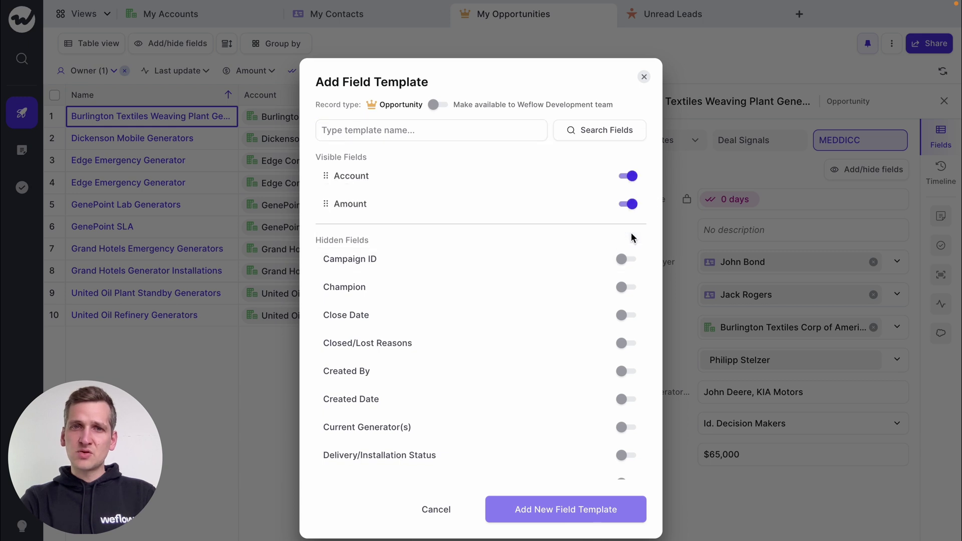
pyautogui.click(627, 259)
pyautogui.click(437, 105)
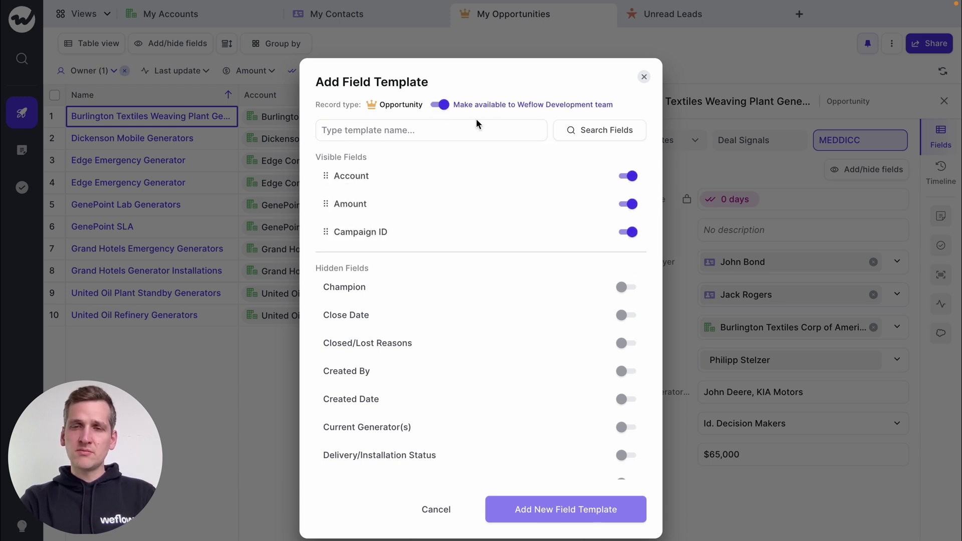
pyautogui.click(645, 77)
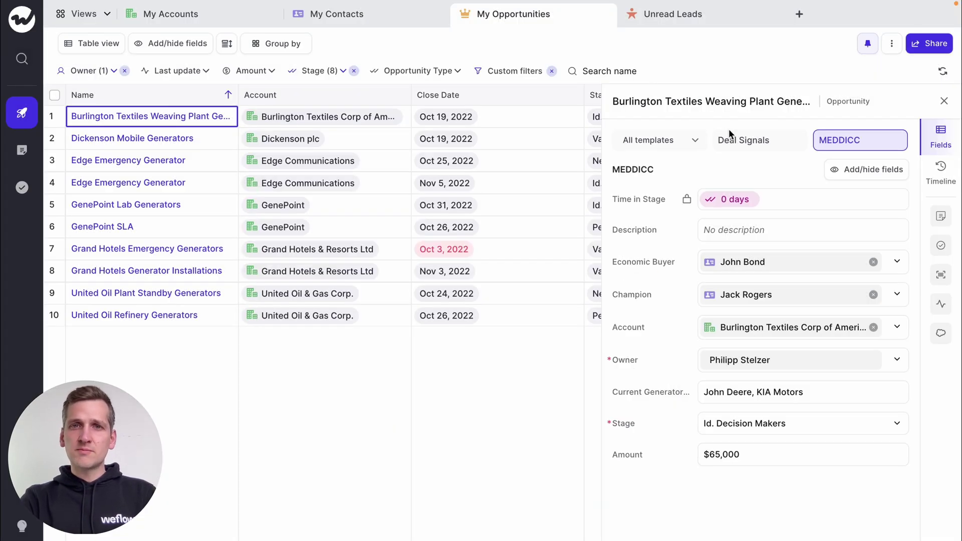
pyautogui.click(944, 105)
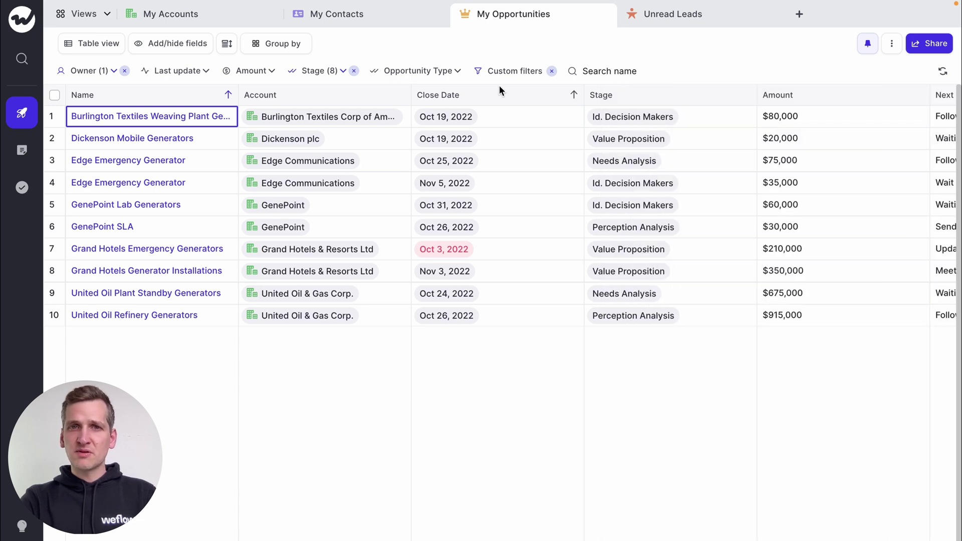
# Switch to Kanban and restage Edge Emergency Generator, United Oil Refinery Generators and GenePoint SLA
pyautogui.click(98, 43)
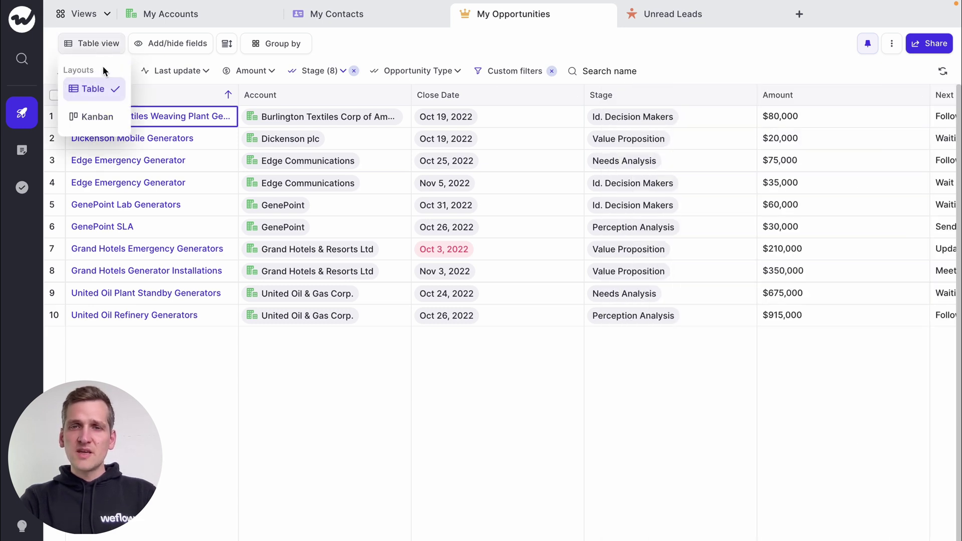
pyautogui.click(95, 114)
pyautogui.moveTo(146, 172); pyautogui.dragTo(302, 166)
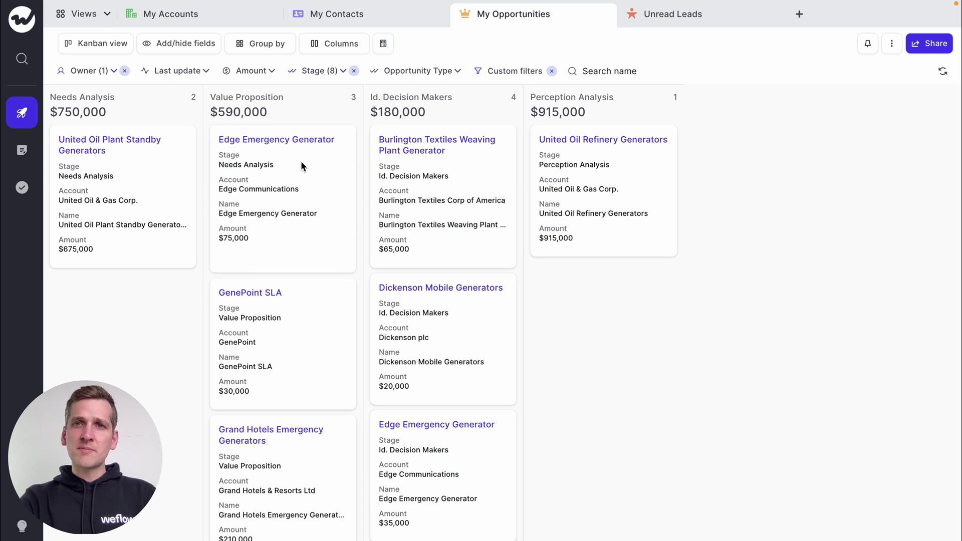
pyautogui.moveTo(586, 169); pyautogui.dragTo(125, 310)
pyautogui.moveTo(321, 291); pyautogui.dragTo(564, 210)
# Group the board by Opportunity Type, then Lead Source, and browse Accounts, Contacts and Unread Leads
pyautogui.click(256, 43)
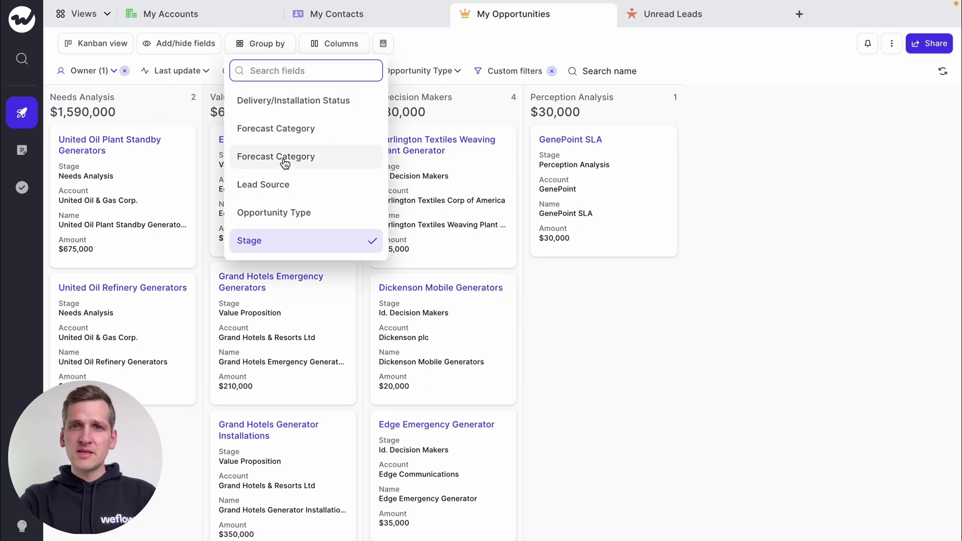
pyautogui.click(281, 213)
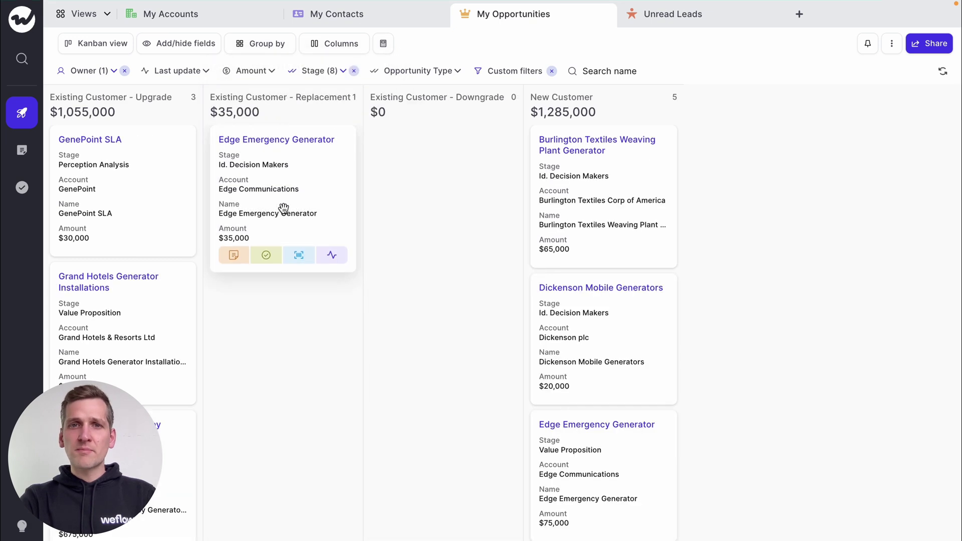
pyautogui.click(271, 43)
pyautogui.click(281, 181)
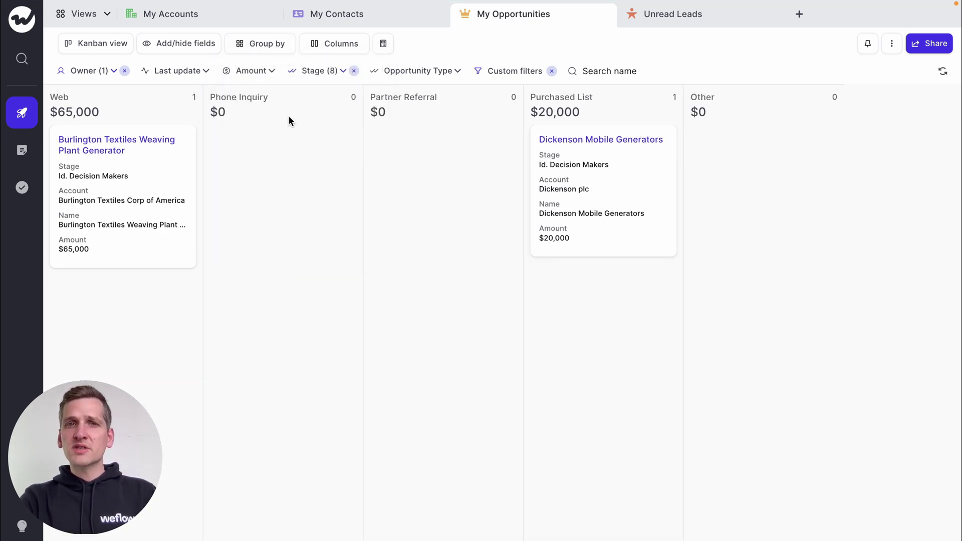
pyautogui.click(238, 23)
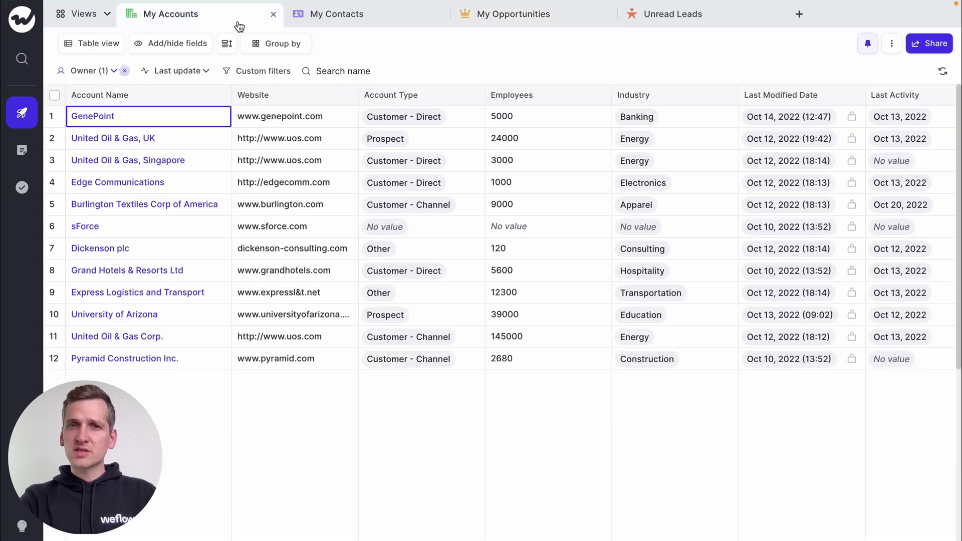
pyautogui.click(354, 23)
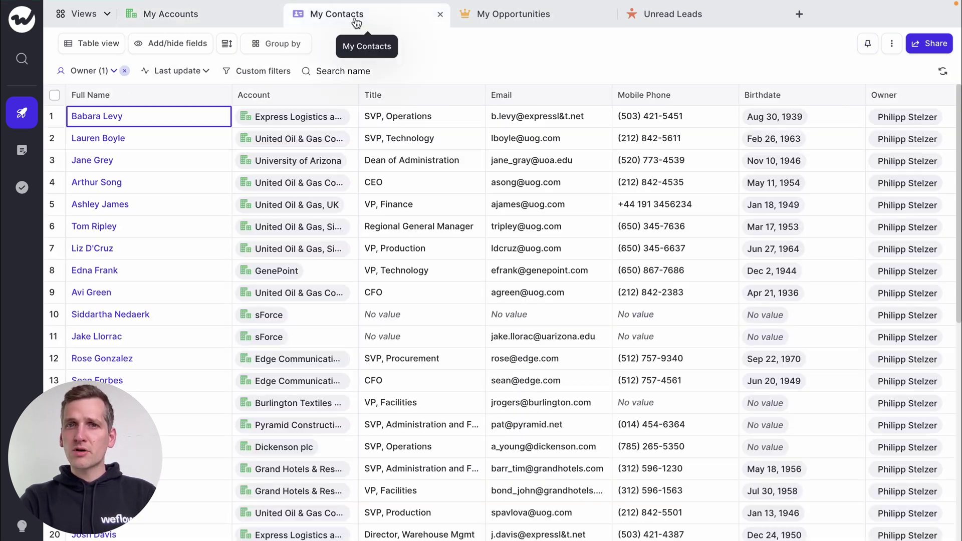
pyautogui.click(635, 25)
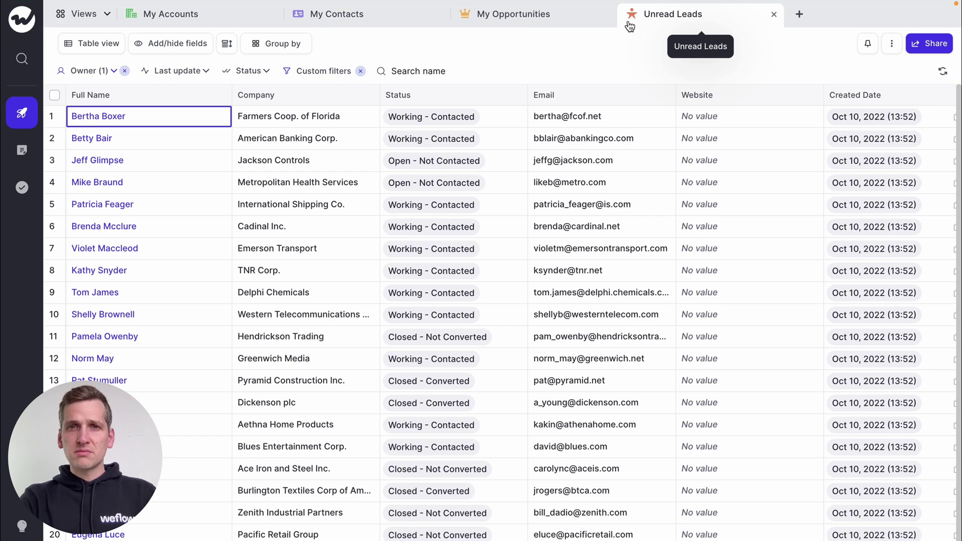
# Search for 'burlington' in Weflow's global search from the My Opportunities board
pyautogui.click(558, 22)
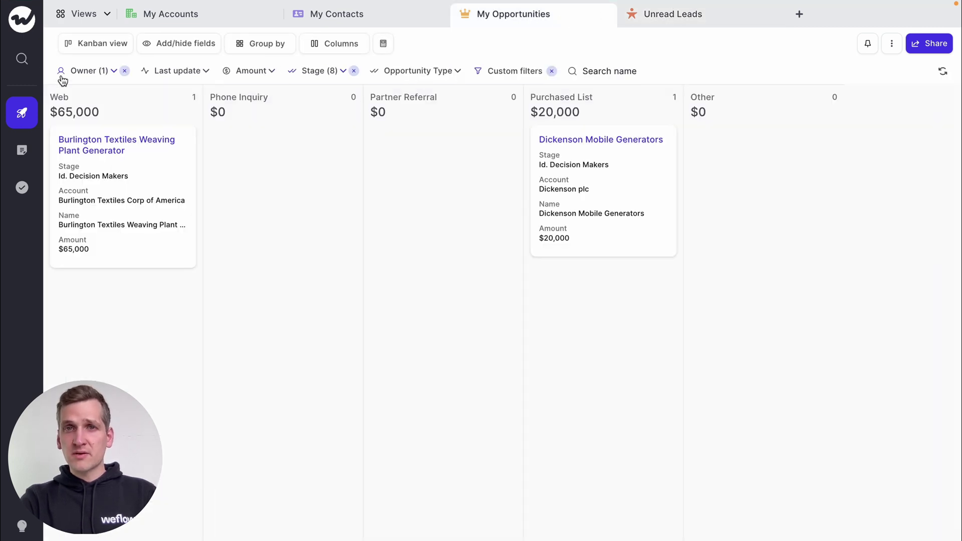
pyautogui.click(24, 61)
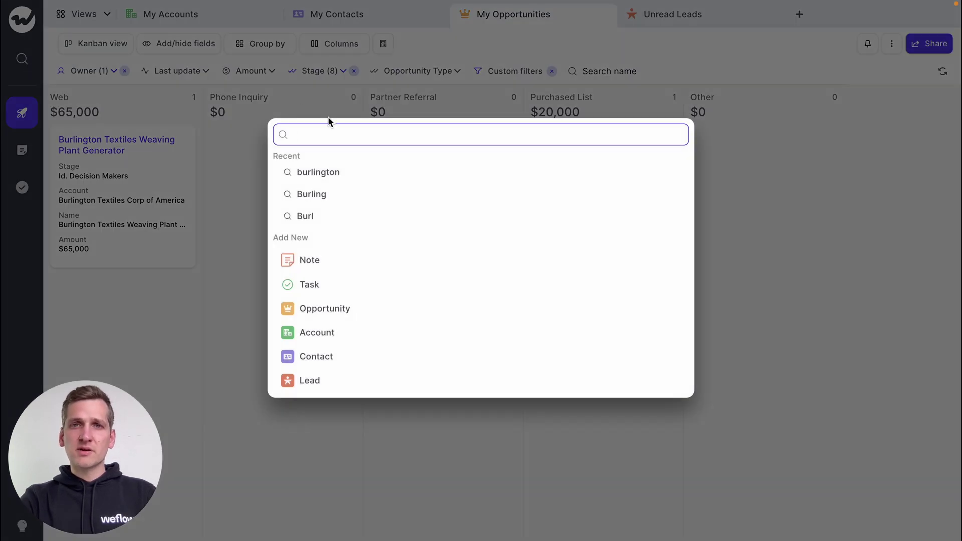
pyautogui.write('burlington')
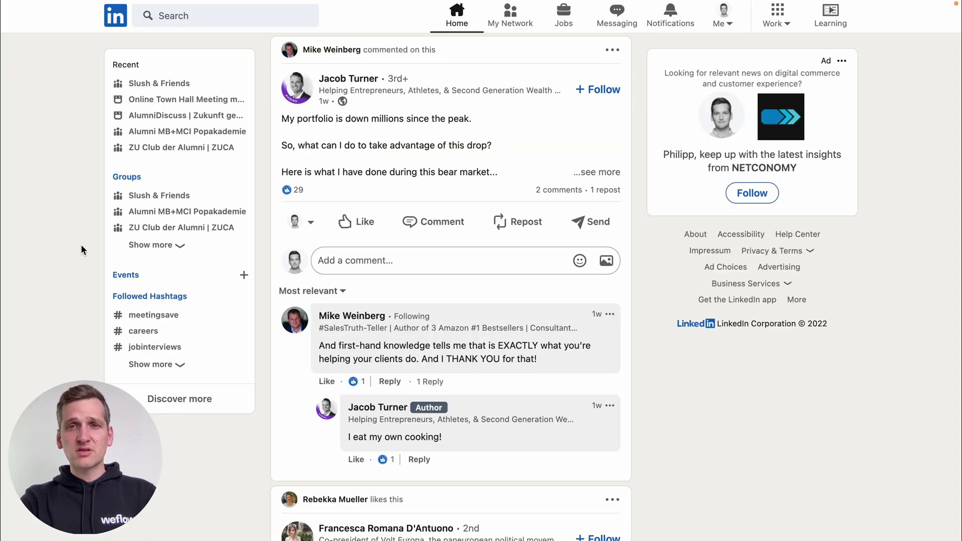
# Via the extension, search 'bur' to open Burlington's opportunity and account, then note the Friday Sales Call
pyautogui.press('super+k')
pyautogui.write('bur')
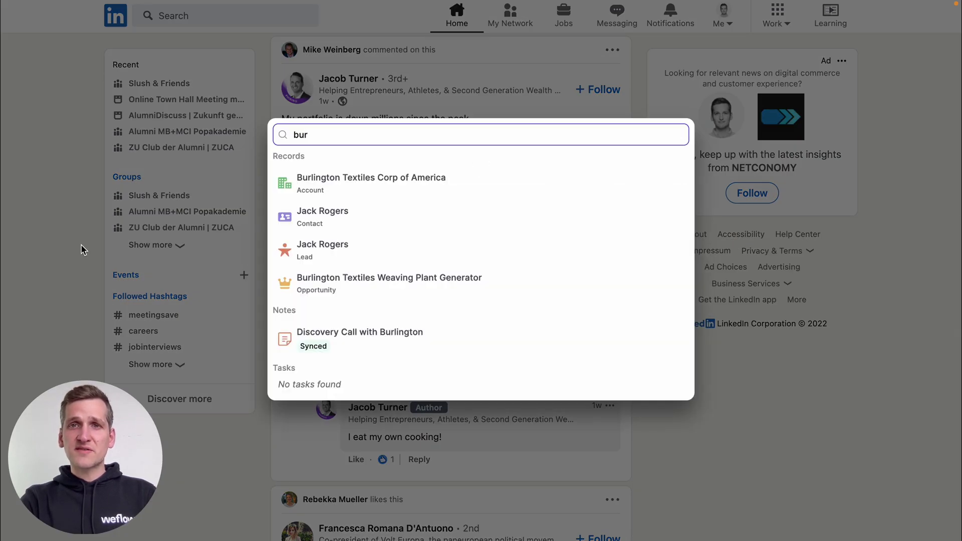
pyautogui.click(354, 280)
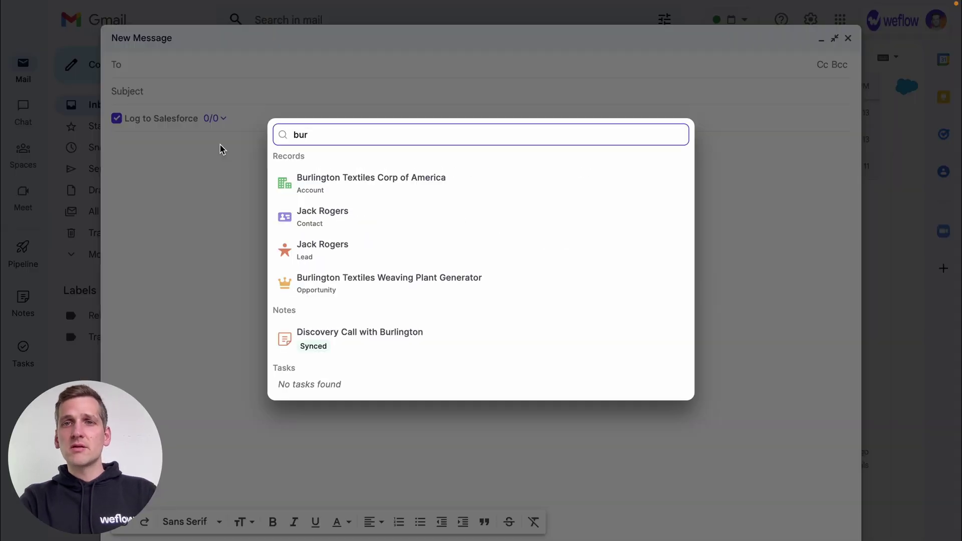
pyautogui.click(293, 189)
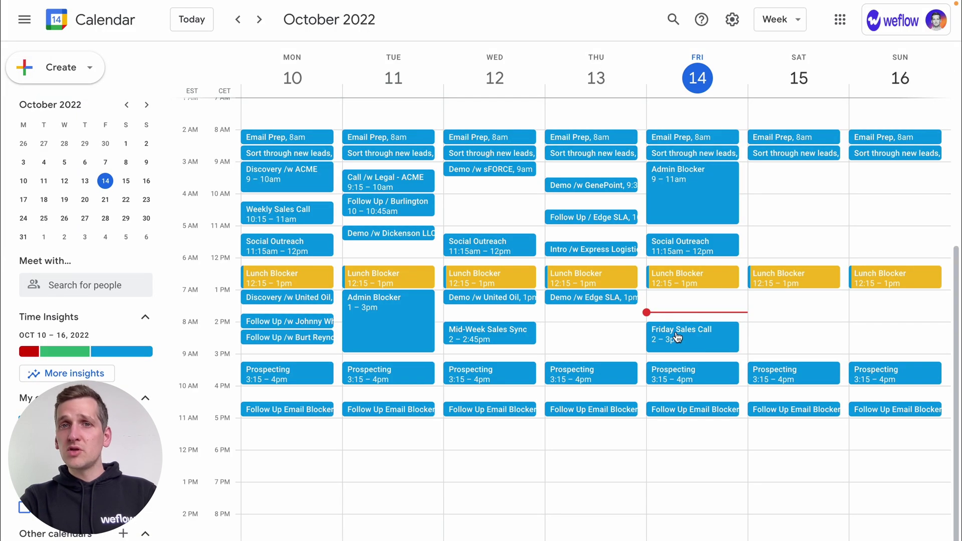
pyautogui.click(676, 335)
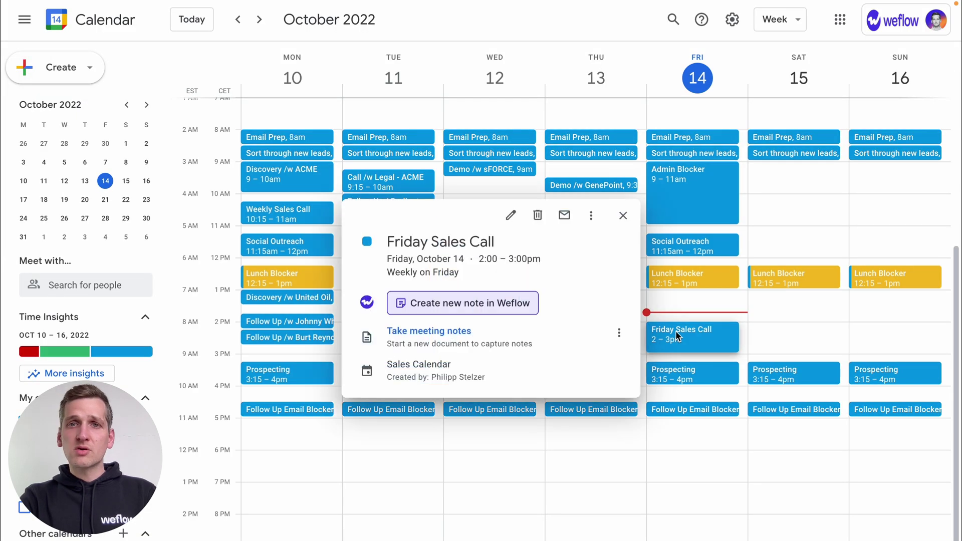
pyautogui.click(489, 304)
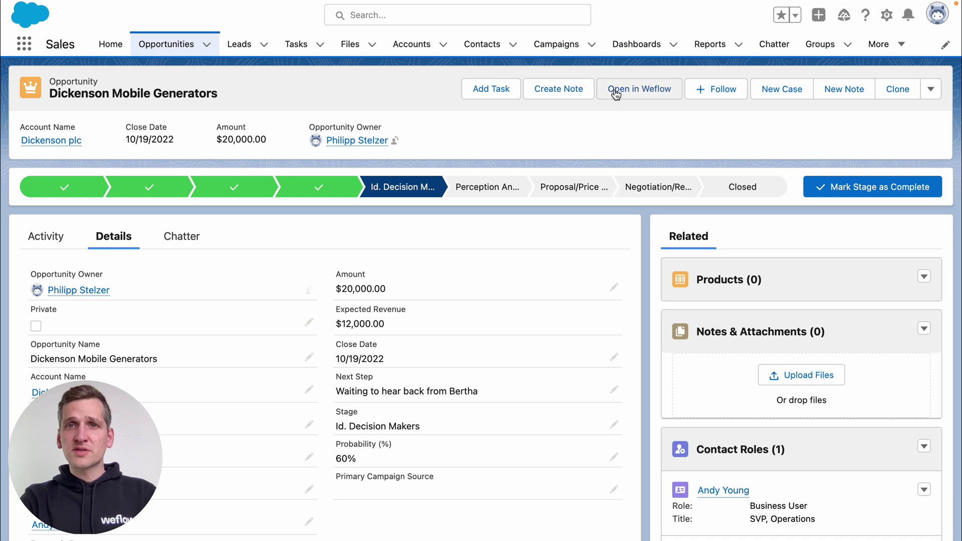
# Open Dickenson Mobile Generators in Weflow, add MEDDICC and Products templates, and create a note
pyautogui.click(615, 91)
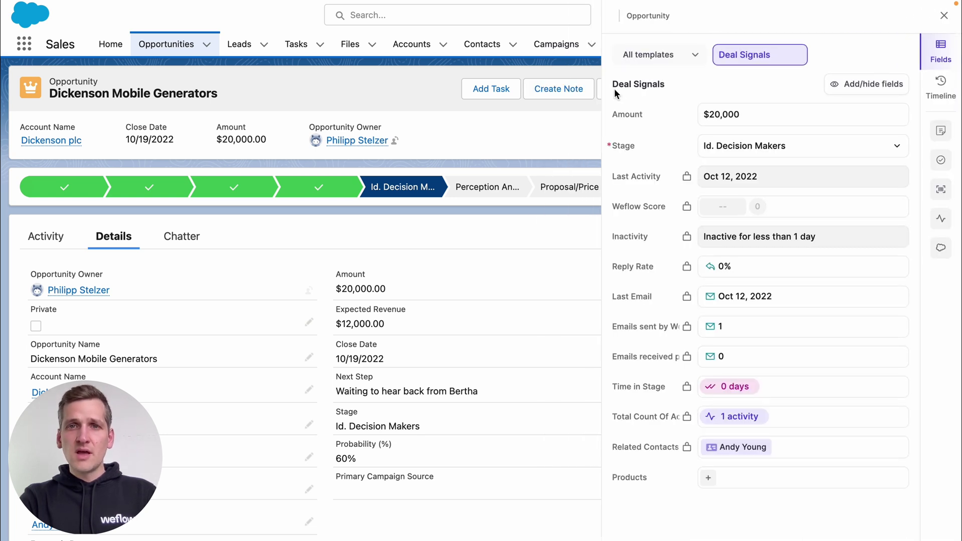
pyautogui.click(668, 56)
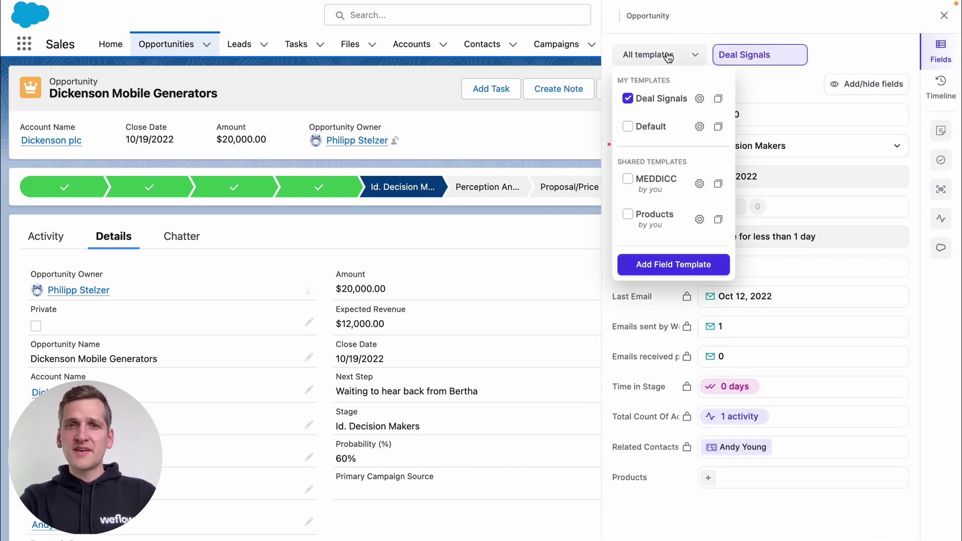
pyautogui.click(654, 179)
pyautogui.click(628, 214)
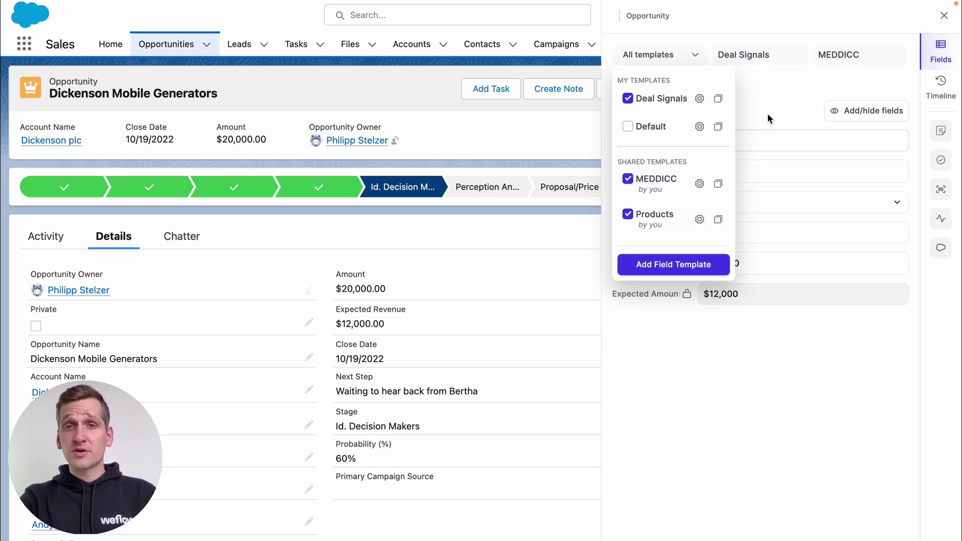
pyautogui.click(557, 94)
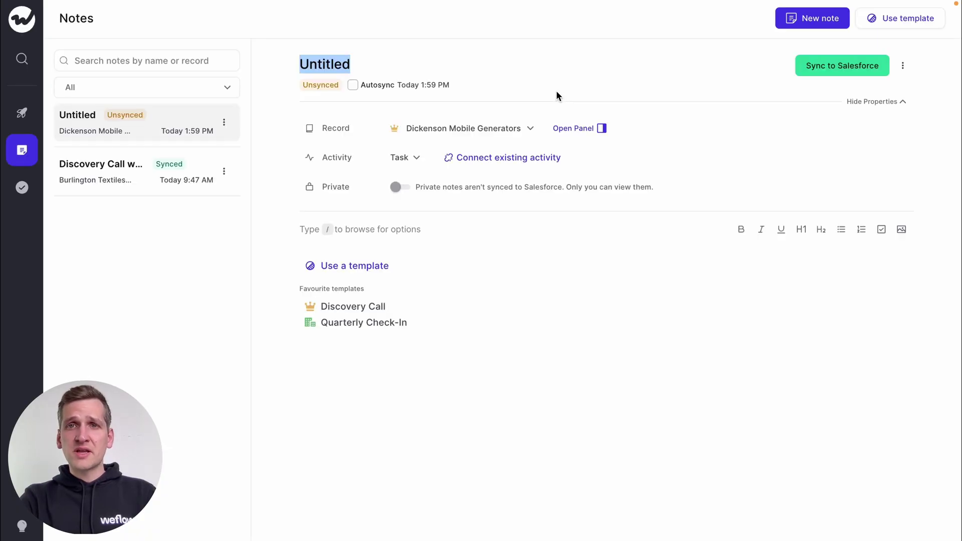
# Add an 'Agenda' Headline 1 heading with bullets 'Item 1' and 'Item 2'
pyautogui.click(386, 231)
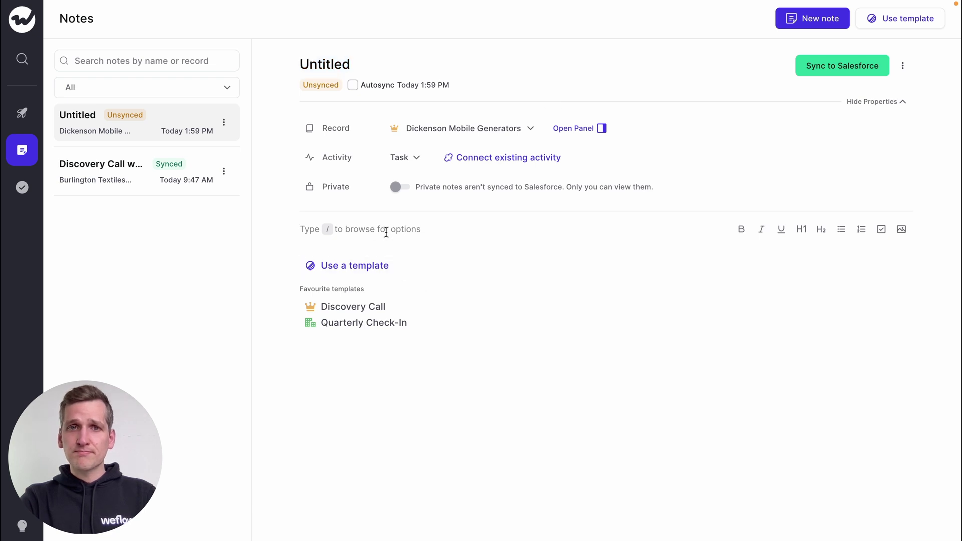
pyautogui.write('/')
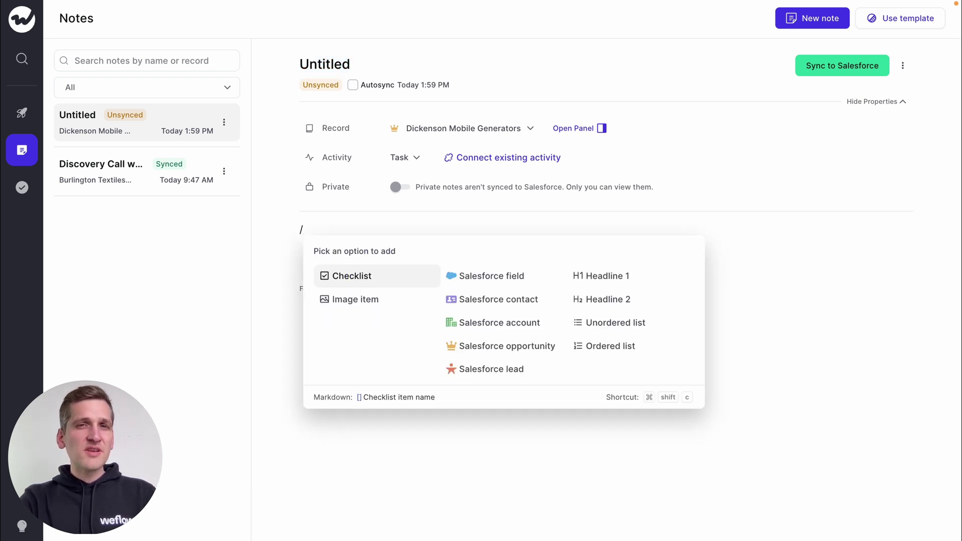
pyautogui.press('Right')
pyautogui.press('Right')
pyautogui.press('Return')
pyautogui.write('Agenda')
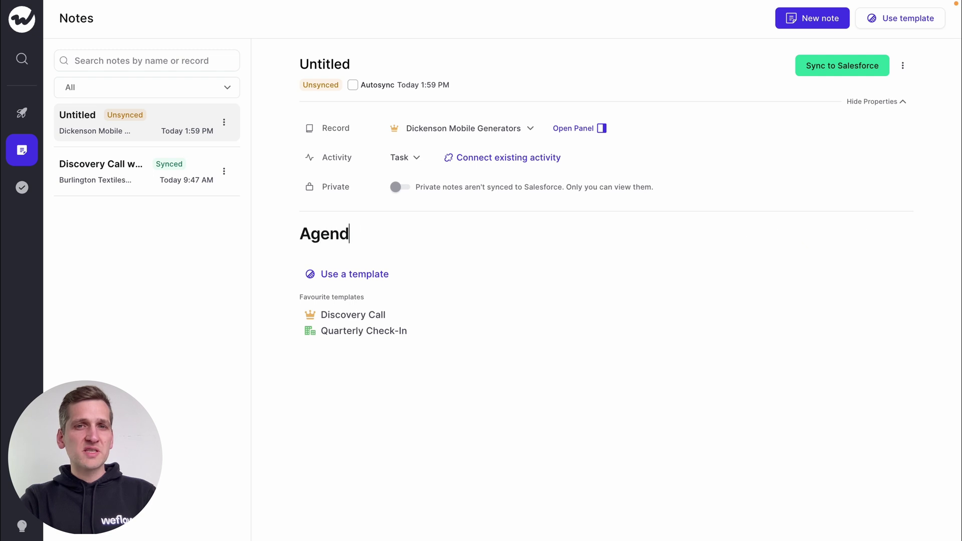
pyautogui.press('Return')
pyautogui.write('- Item 1')
pyautogui.press('Return')
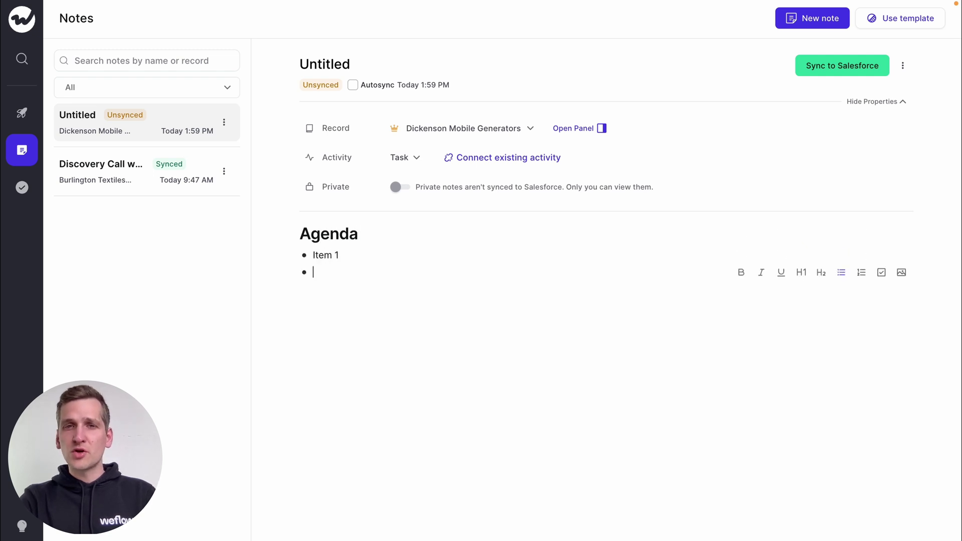
pyautogui.write('Item 2')
# Insert the Salesforce Account field, showing Dickenson plc, below the agenda
pyautogui.press('Return')
pyautogui.press('Return')
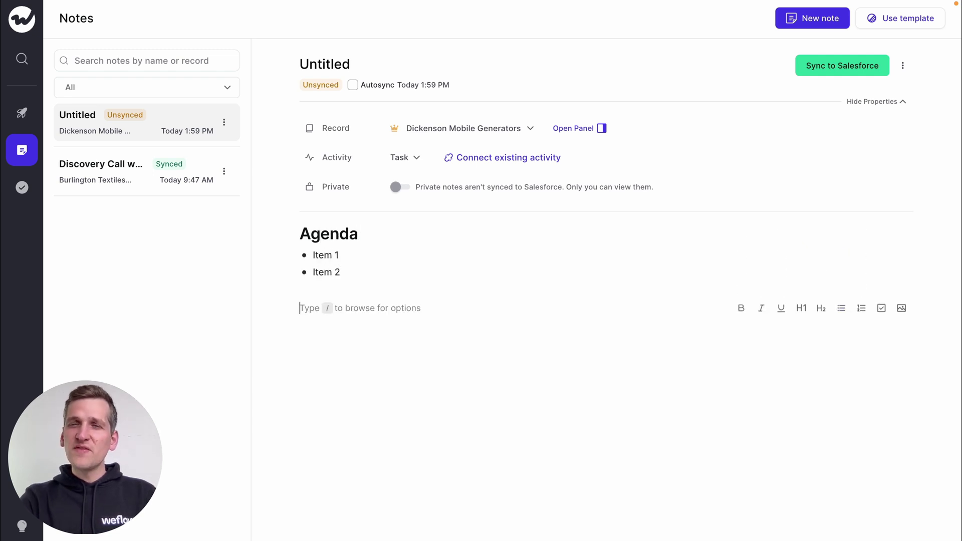
pyautogui.write('/')
pyautogui.click(515, 353)
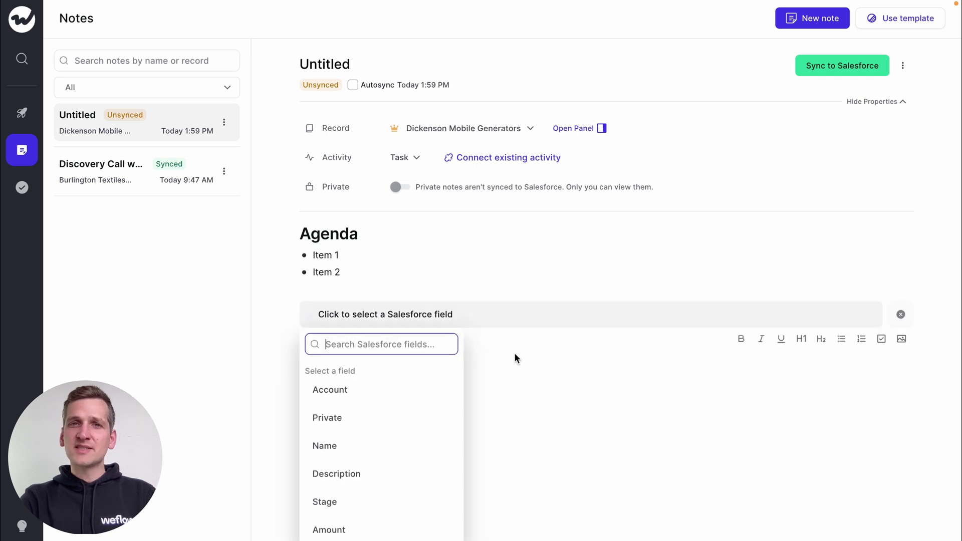
pyautogui.click(398, 387)
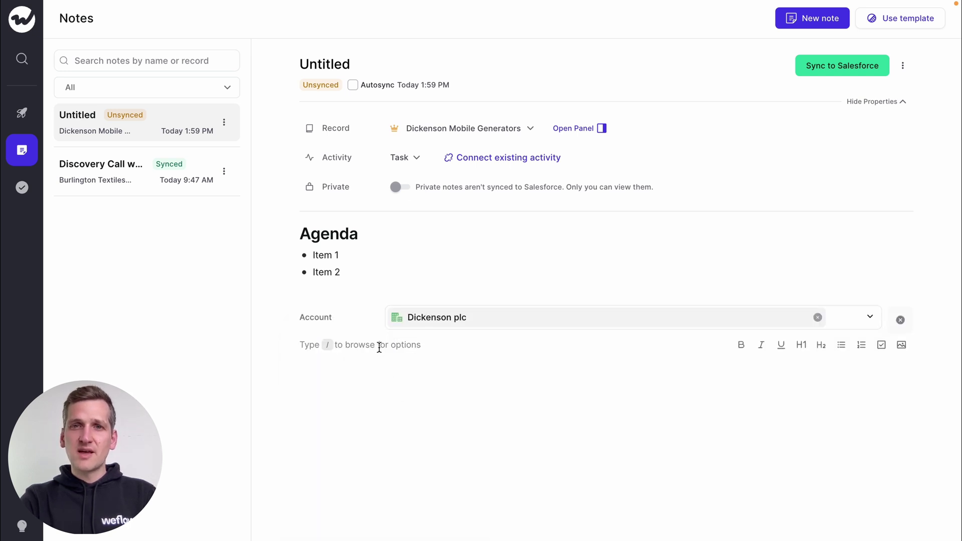
# Add a checklist of three 'To do' items
pyautogui.click(379, 350)
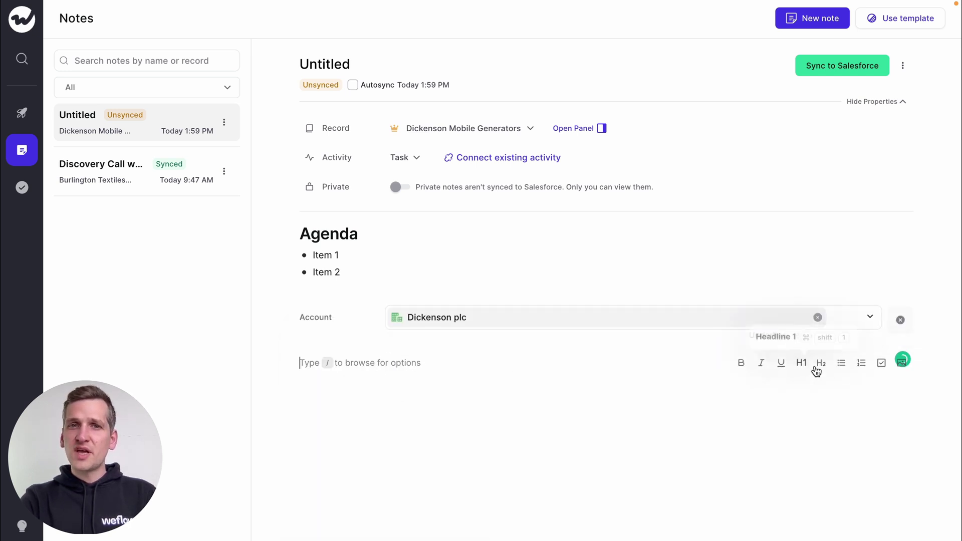
pyautogui.click(879, 363)
pyautogui.write('To do')
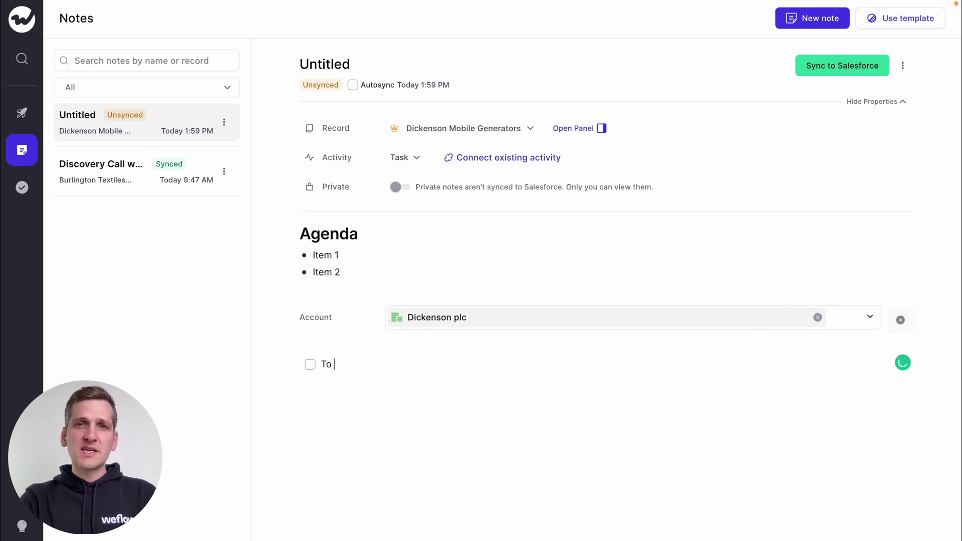
pyautogui.press('Return')
pyautogui.write('To ')
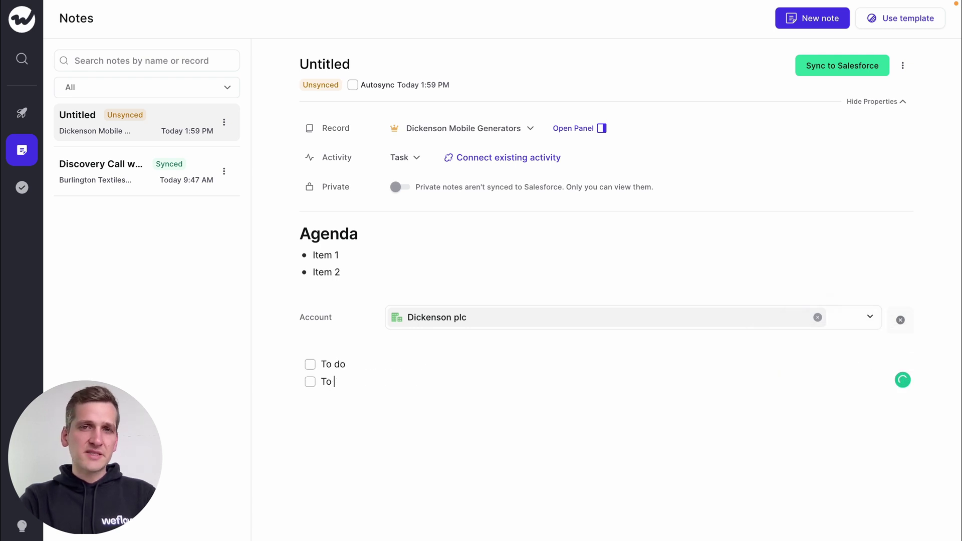
pyautogui.write('do')
pyautogui.press('Return')
pyautogui.write('To do')
pyautogui.press('Return')
pyautogui.press('Return')
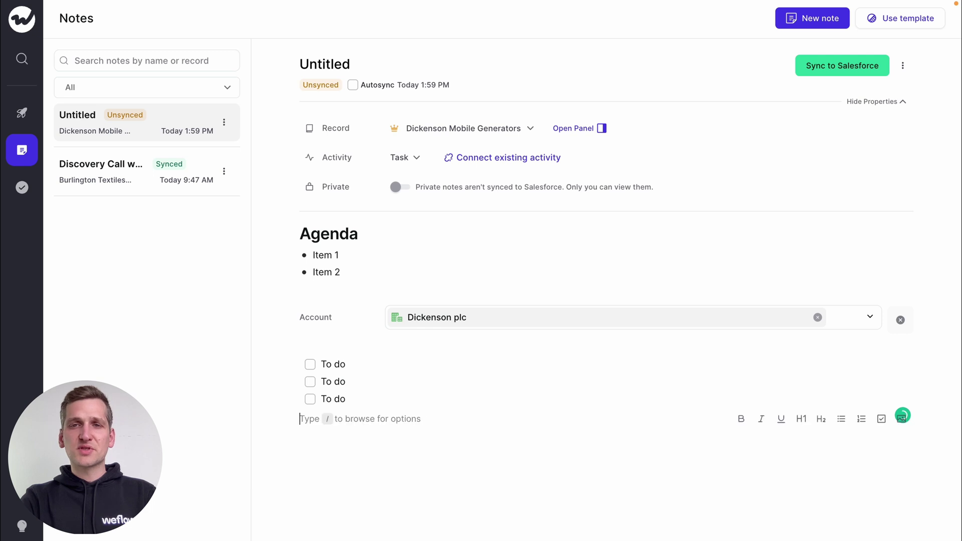
# Remove the note's link to its Salesforce record and close the linking options
pyautogui.moveTo(499, 135)
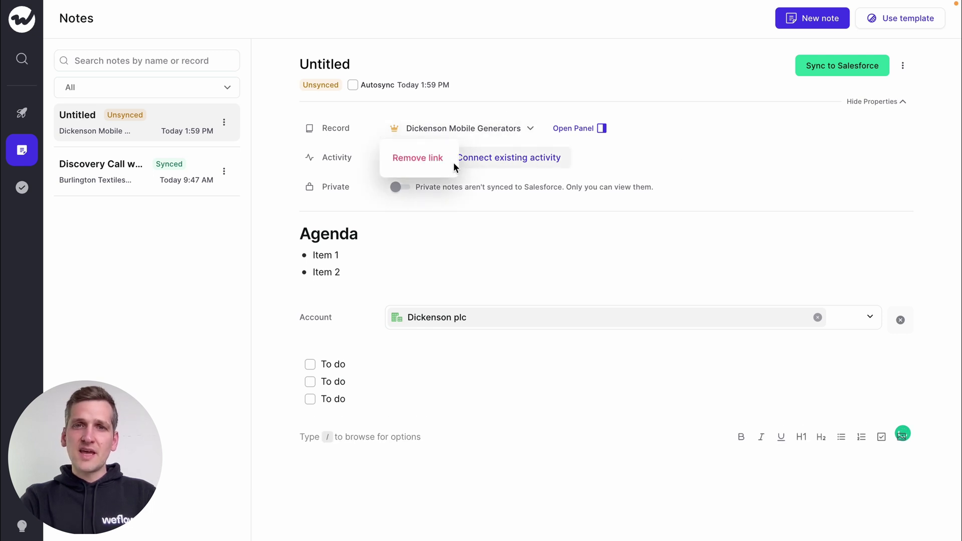
pyautogui.click(443, 159)
pyautogui.click(438, 129)
pyautogui.click(432, 181)
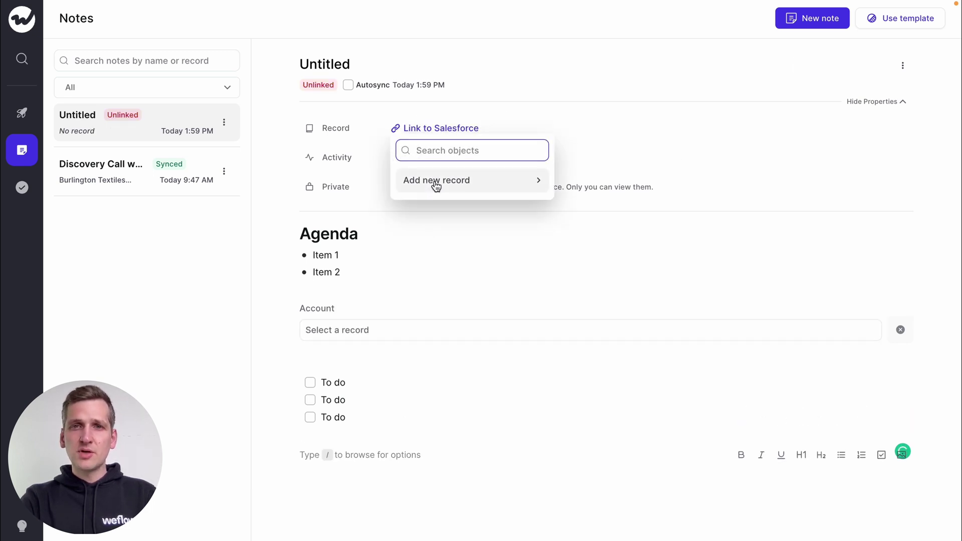
pyautogui.click(508, 221)
# Fill the note with the pinned Discovery Call template
pyautogui.click(877, 26)
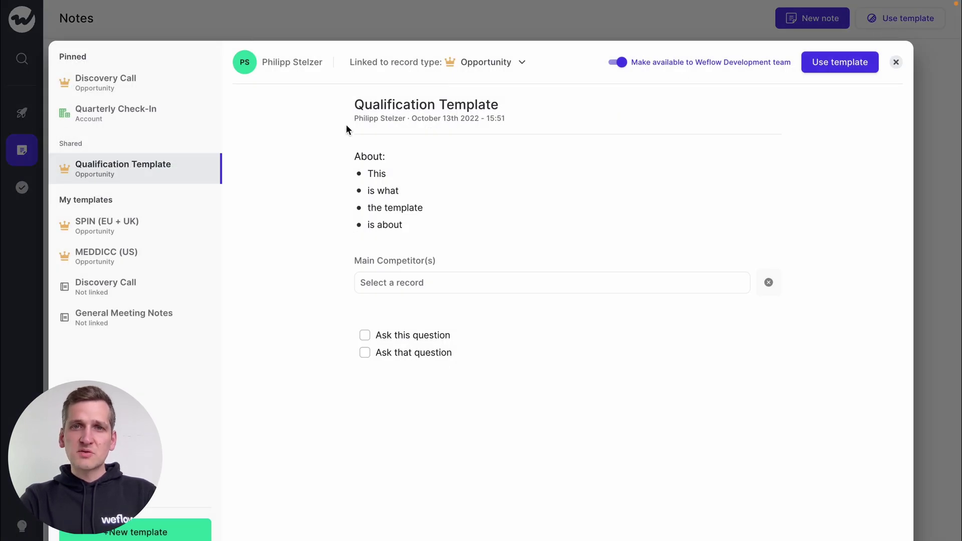
pyautogui.click(123, 87)
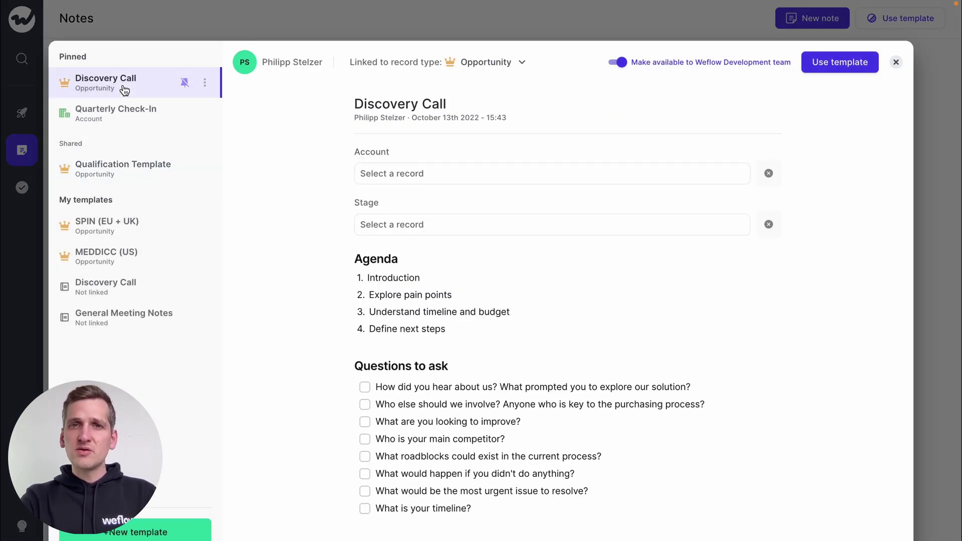
pyautogui.click(851, 64)
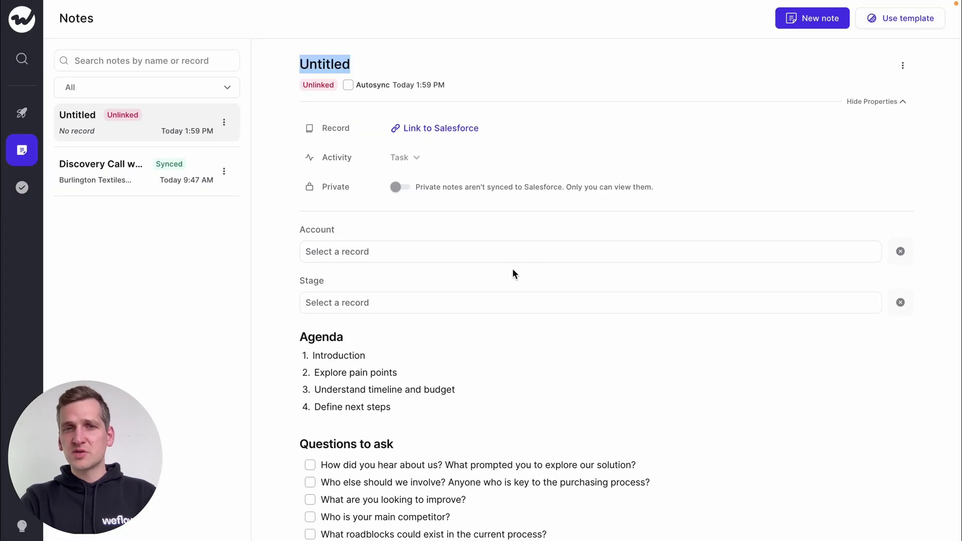
# Link the note to Burlington Textiles Weaving Plant Generator via a 'Bur' search and sync it to Salesforce
pyautogui.scroll(-6, 512, 266)
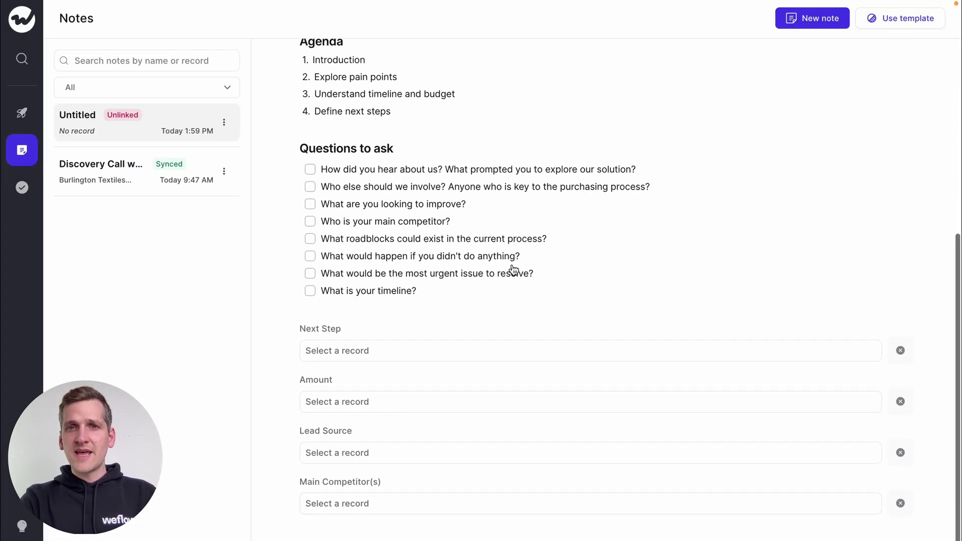
pyautogui.scroll(6, 513, 266)
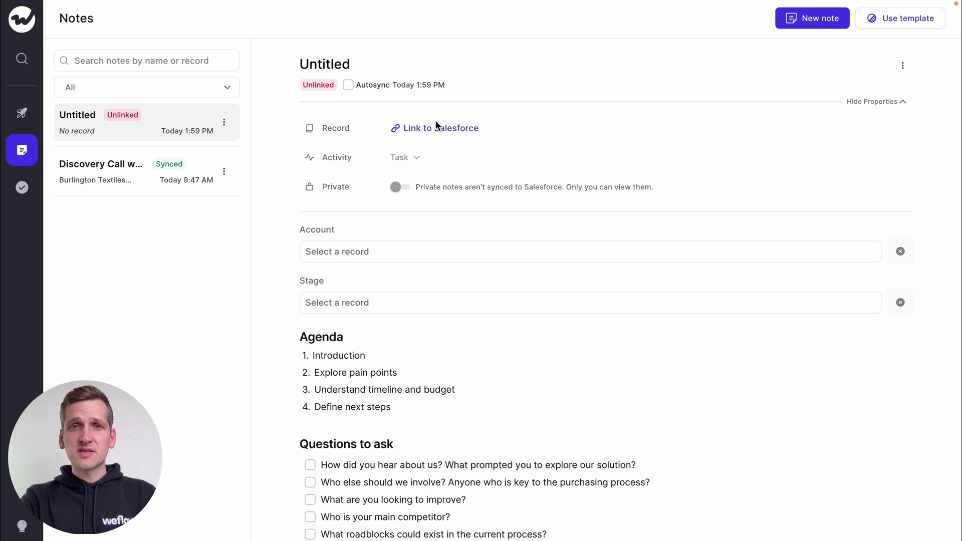
pyautogui.click(437, 127)
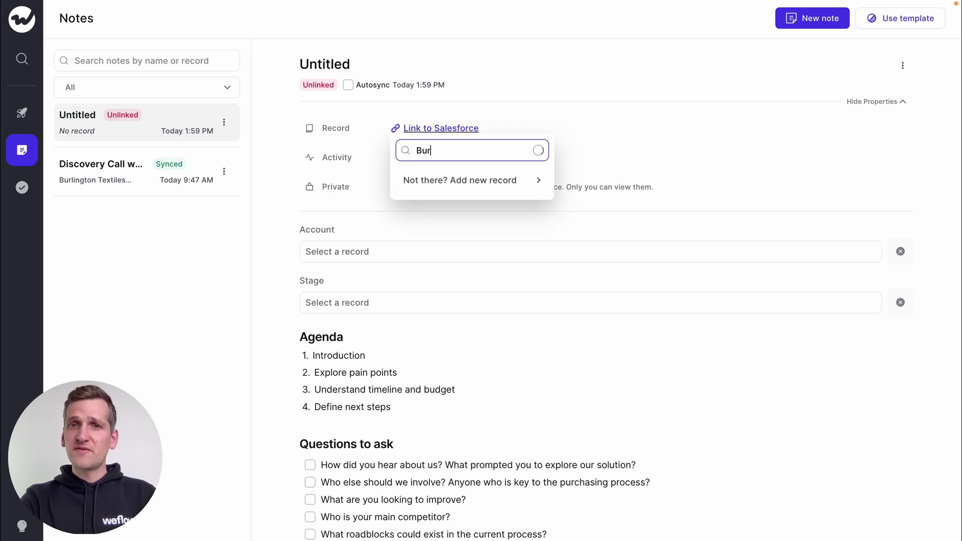
pyautogui.click(464, 223)
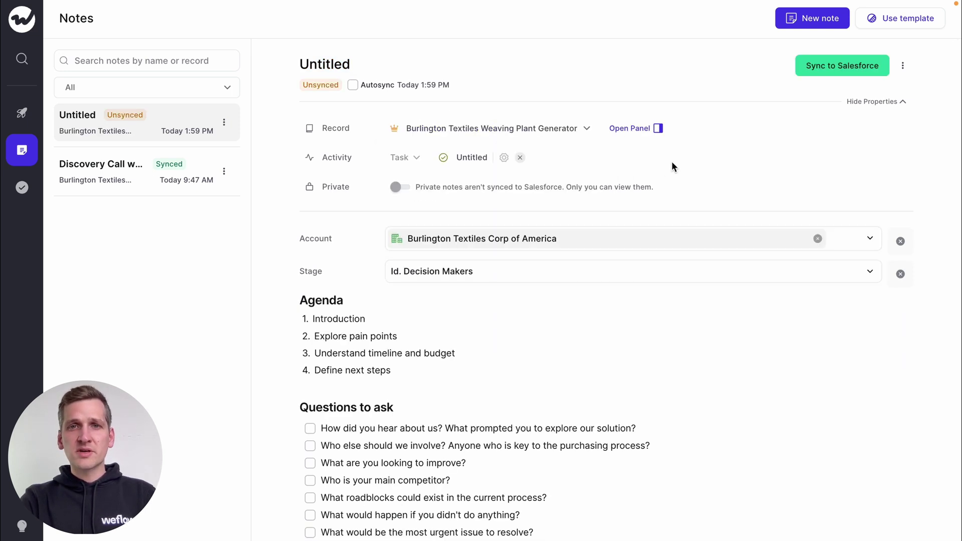
pyautogui.click(822, 67)
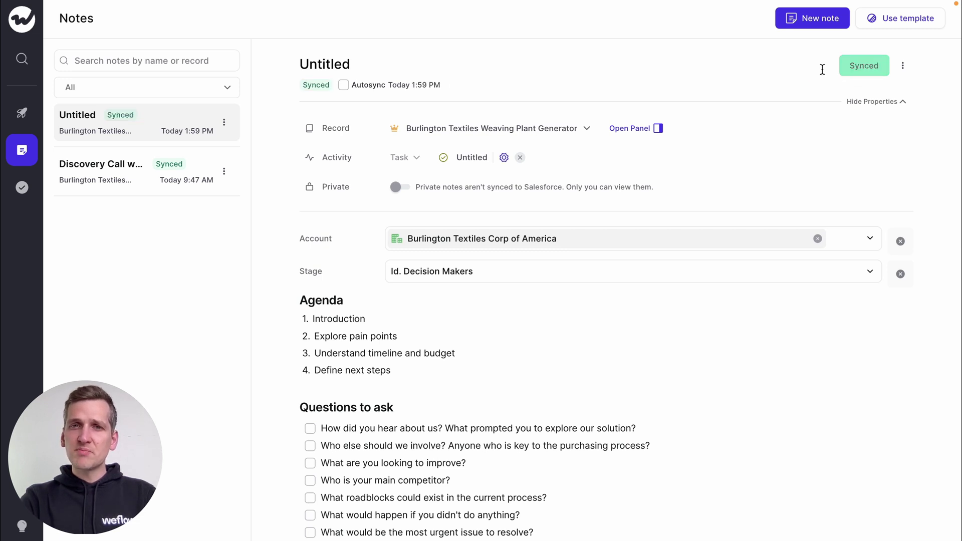
pyautogui.click(632, 129)
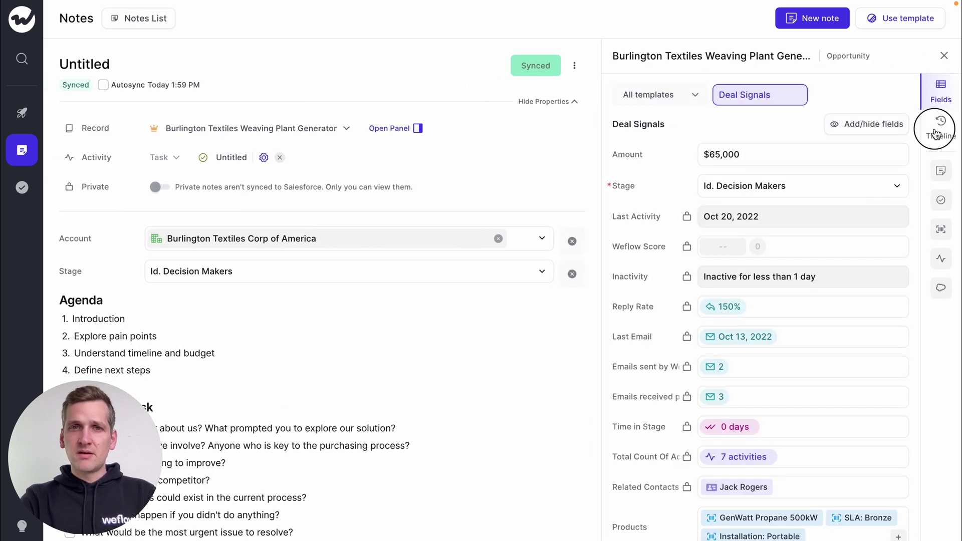
# View the deal timeline and open the Discovery Call with Burlington note
pyautogui.click(935, 133)
pyautogui.scroll(-3, 789, 233)
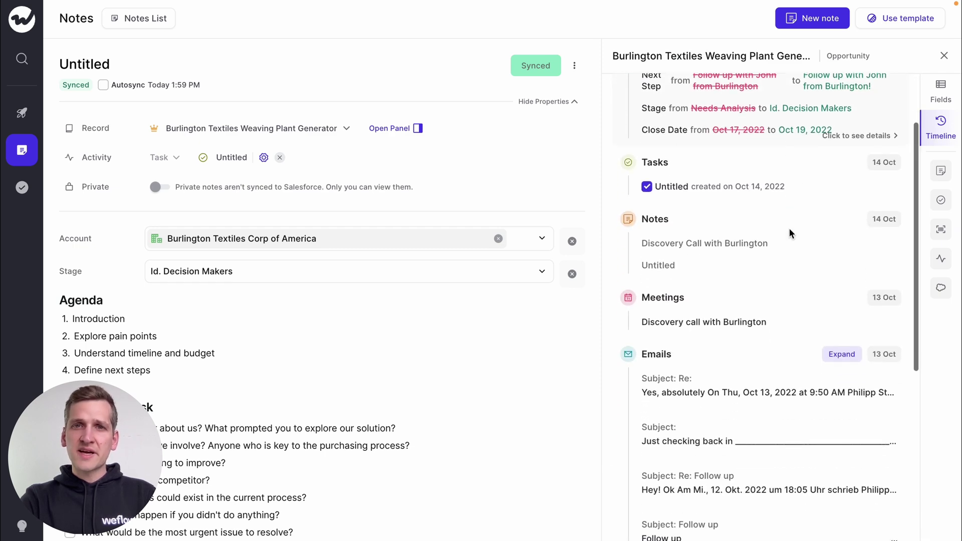
pyautogui.click(748, 242)
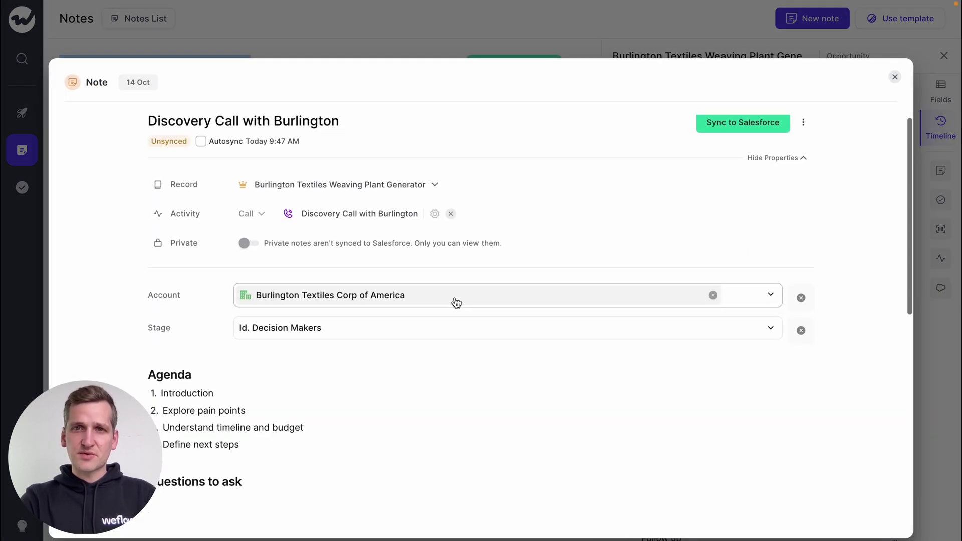
pyautogui.scroll(-6, 466, 305)
pyautogui.scroll(7, 471, 200)
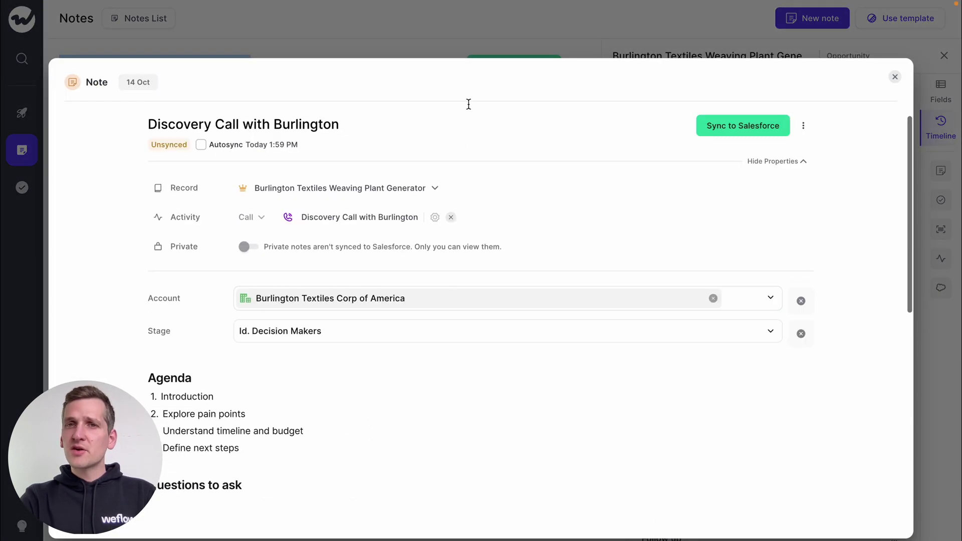
# Close the note preview and go to the Tasks page listing three tasks with due dates
pyautogui.click(466, 42)
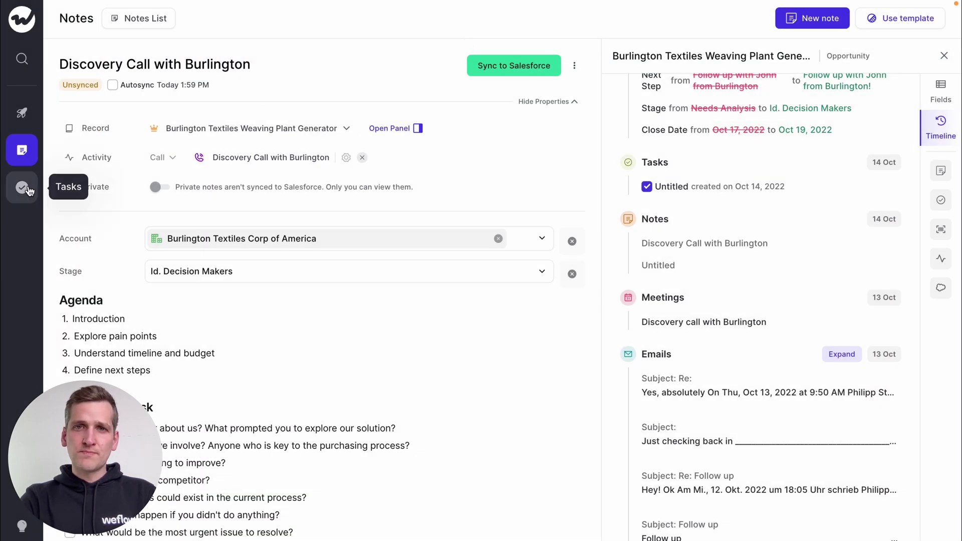
pyautogui.click(23, 188)
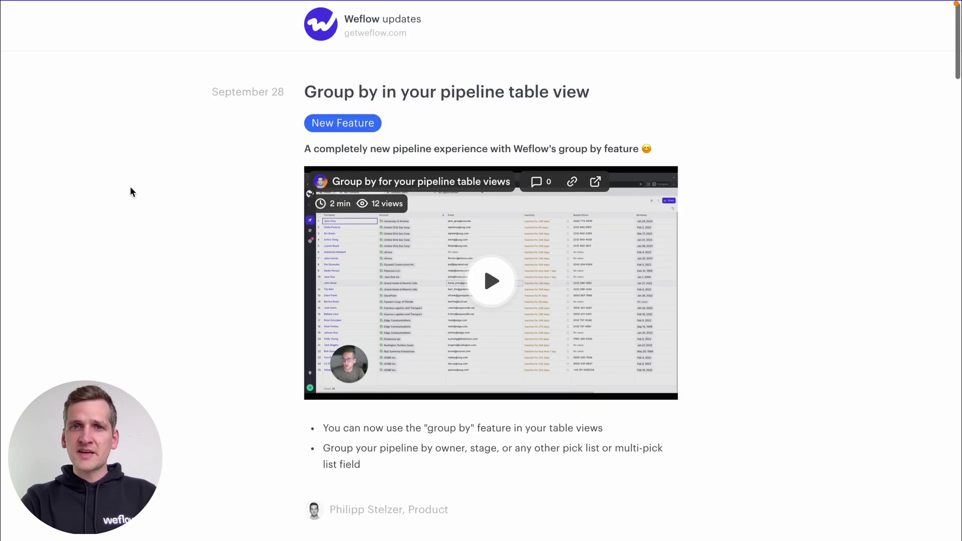
pyautogui.scroll(-10, 130, 191)
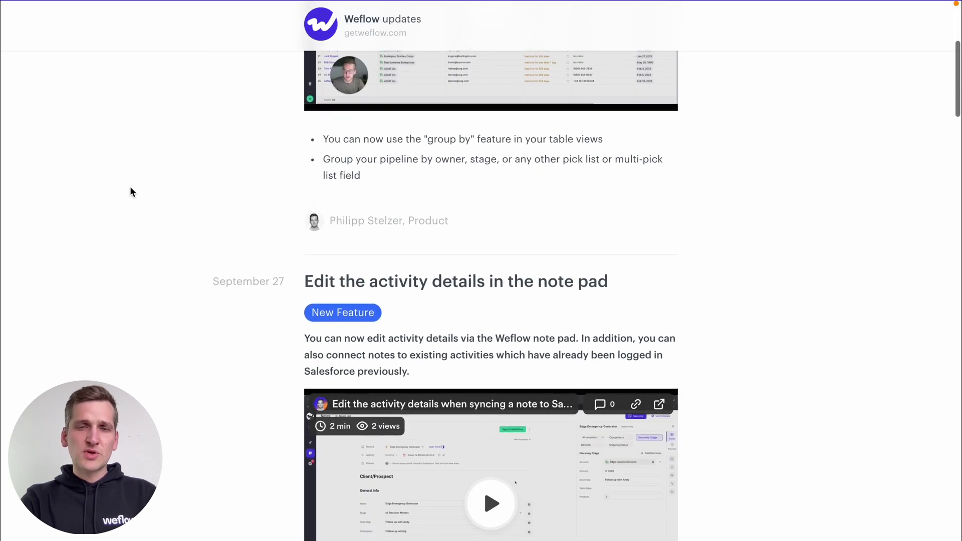
# Scroll through the Weflow changelog, then add the Weflow extension to Chrome
pyautogui.scroll(-9, 131, 188)
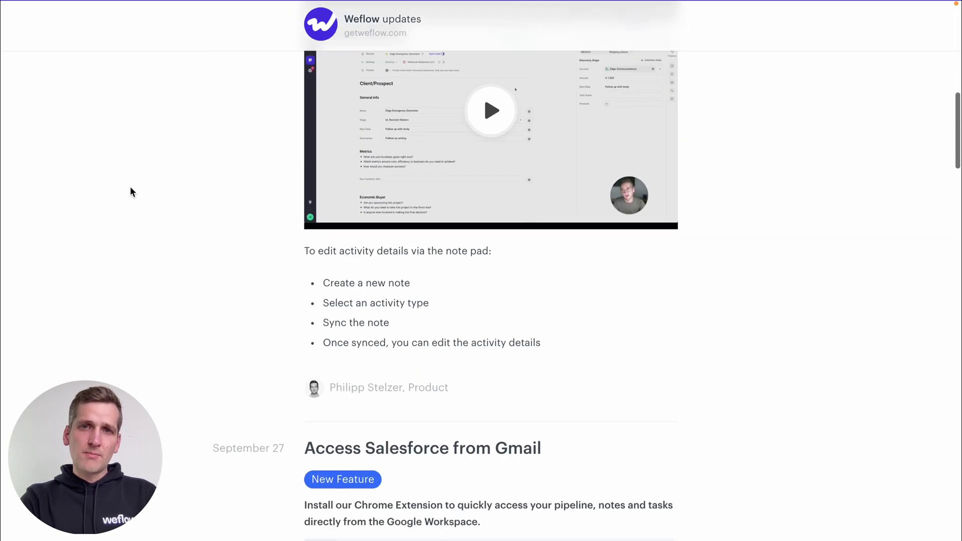
pyautogui.scroll(-11, 131, 191)
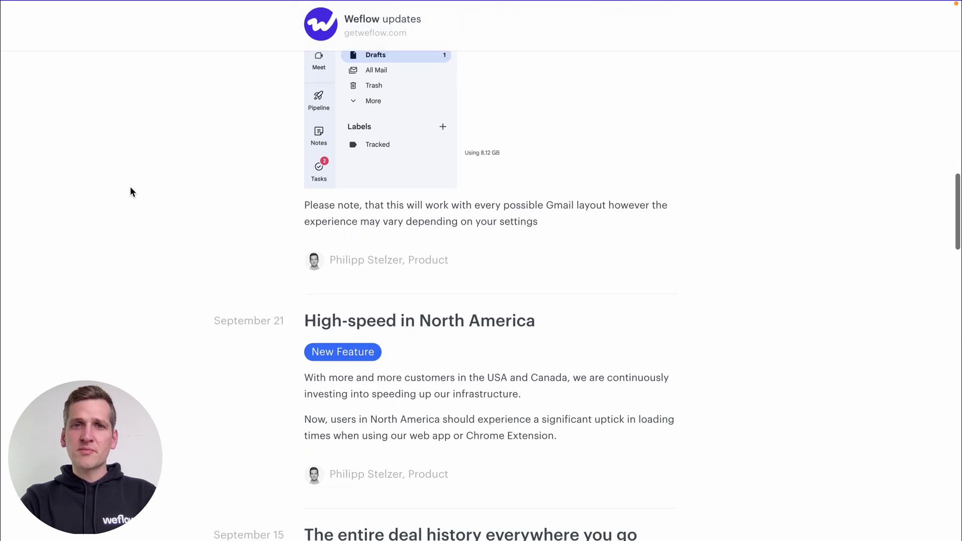
pyautogui.scroll(-6, 131, 192)
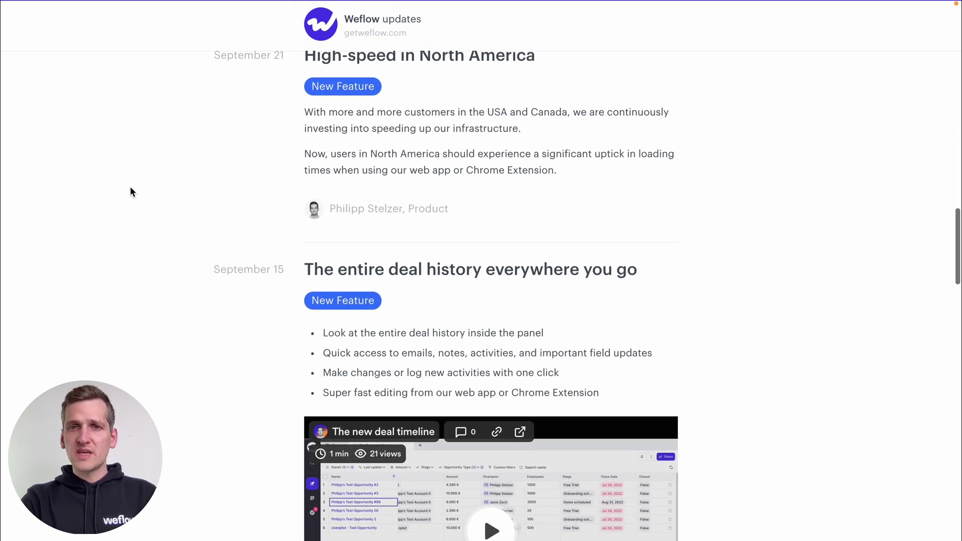
pyautogui.scroll(-8, 131, 192)
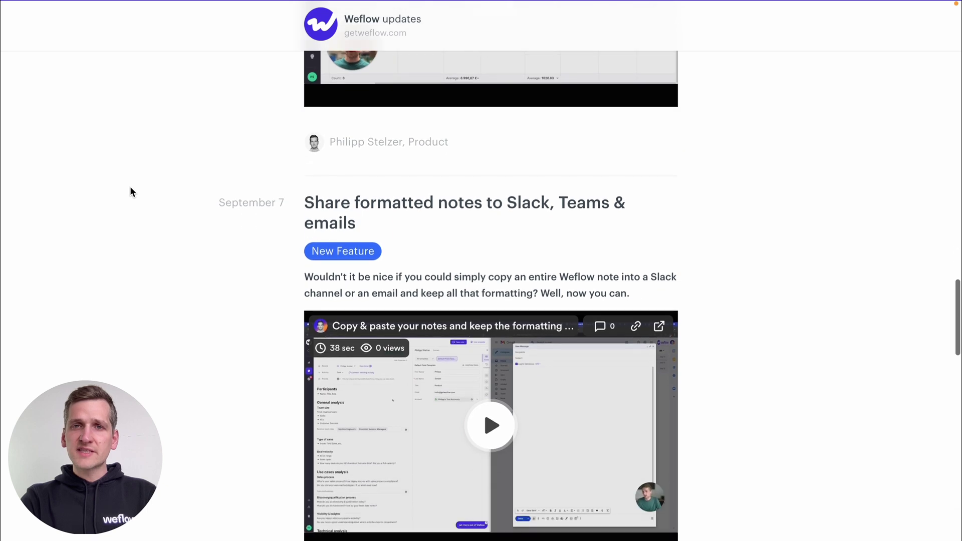
pyautogui.scroll(-5, 132, 192)
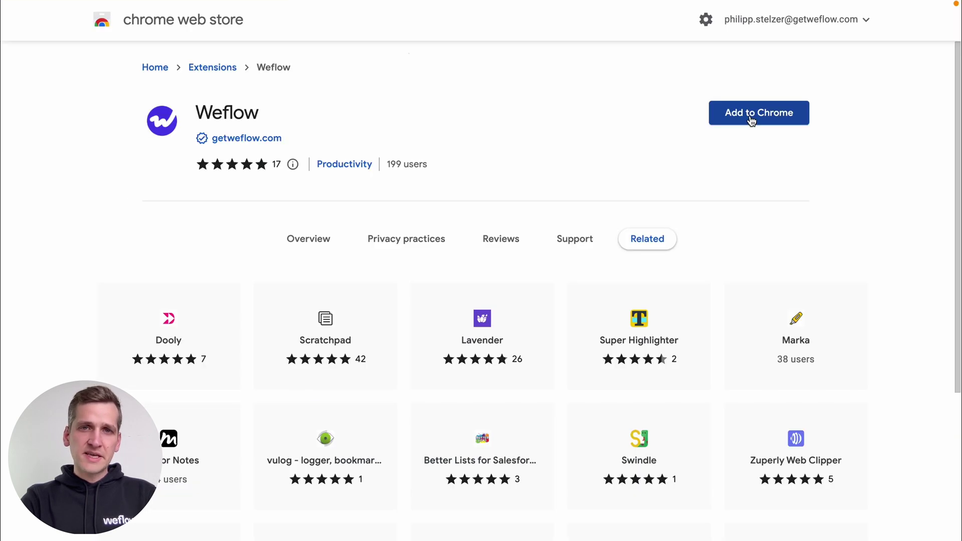
pyautogui.click(752, 119)
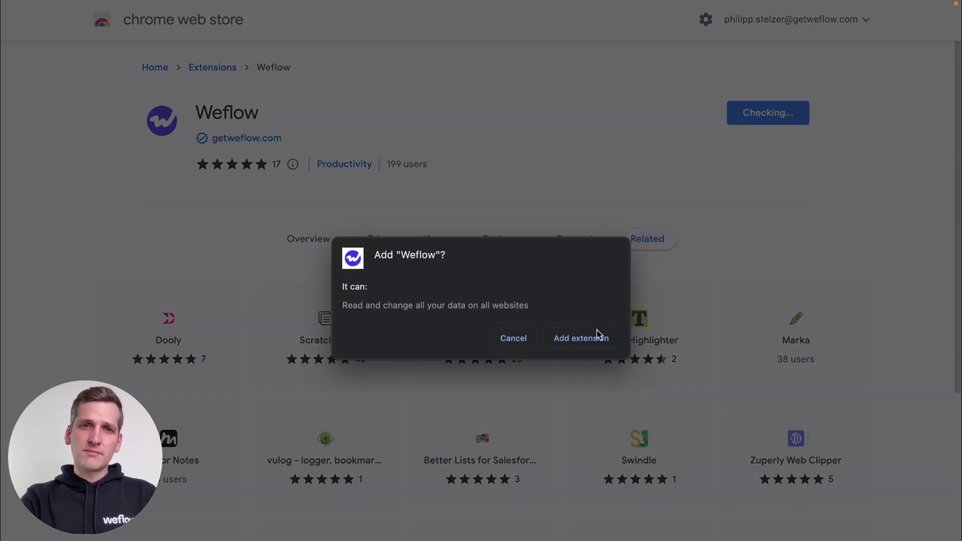
pyautogui.click(599, 337)
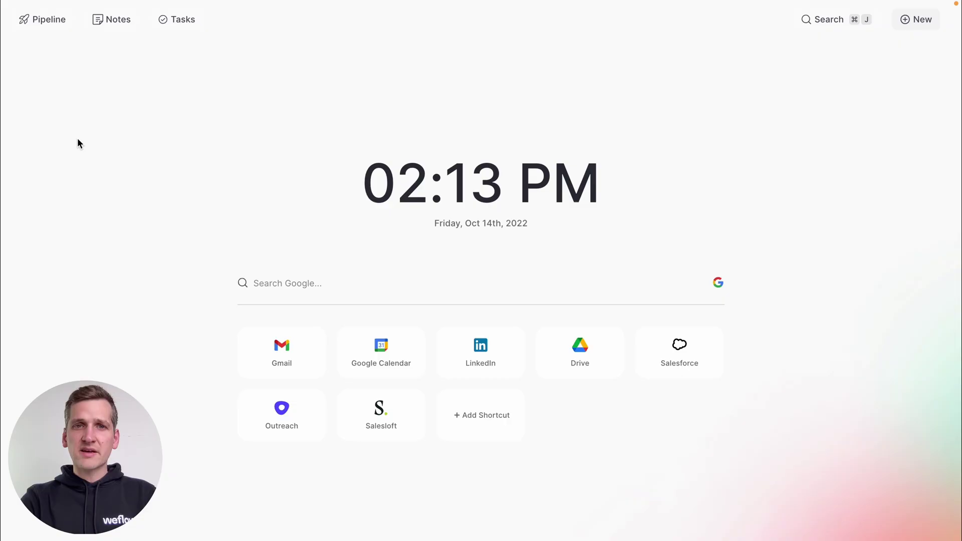